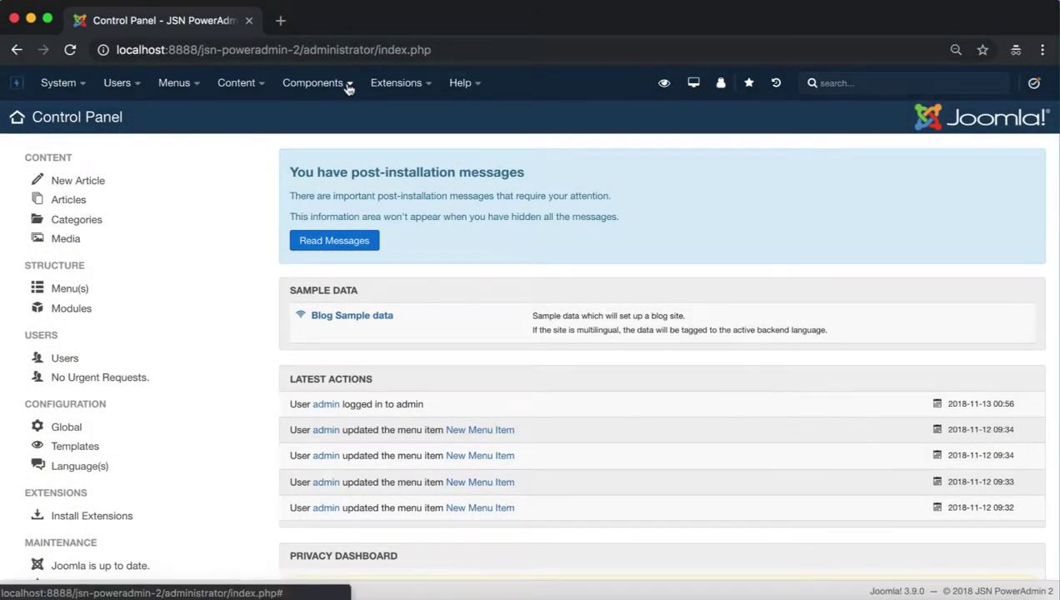
Step: Open the Site Manager of the JSN PowerAdmin 2 component
{"action": "left_click", "coordinate": [349, 85]}
{"action": "mouse_move", "coordinate": [379, 194]}
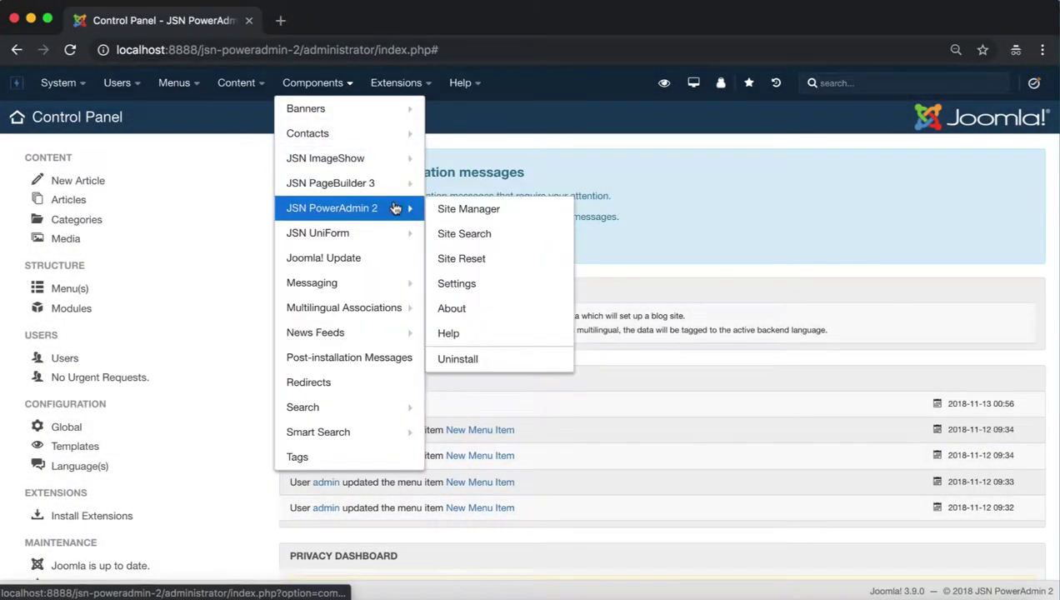
{"action": "left_click", "coordinate": [539, 215]}
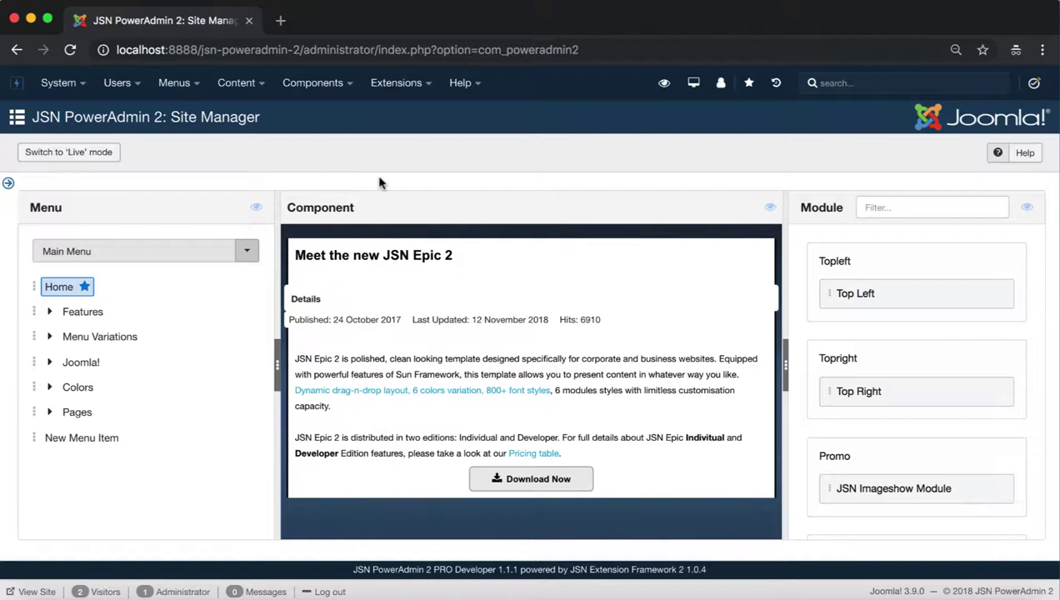
{"action": "left_click_drag", "start_coordinate": [264, 118], "coordinate": [29, 113]}
{"action": "left_click", "coordinate": [293, 121]}
Step: Look through the positions and modules listed for the Home page
{"action": "left_click_drag", "start_coordinate": [843, 209], "coordinate": [801, 209]}
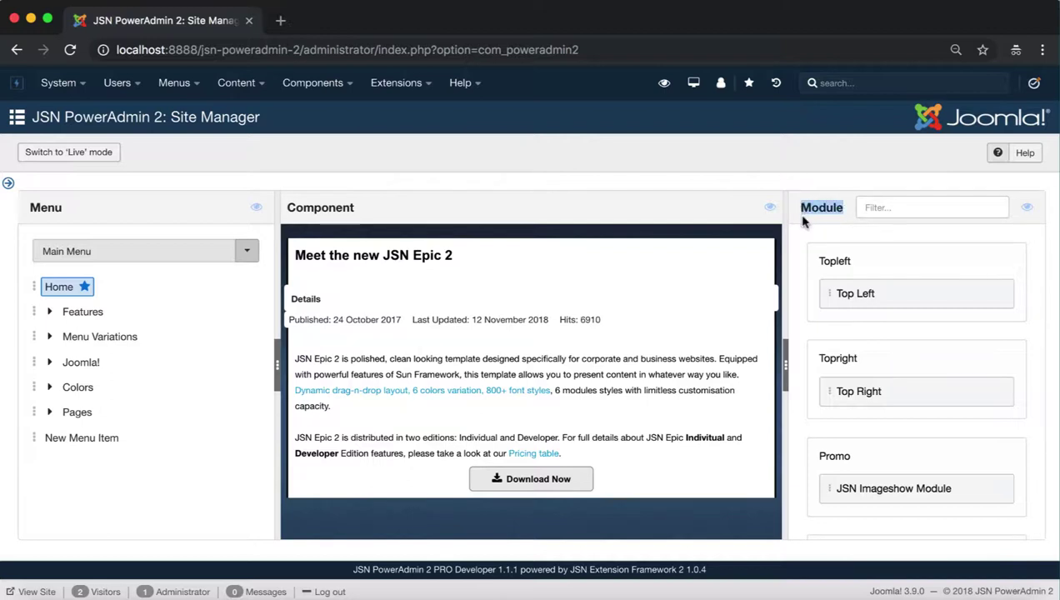
{"action": "left_click", "coordinate": [836, 227]}
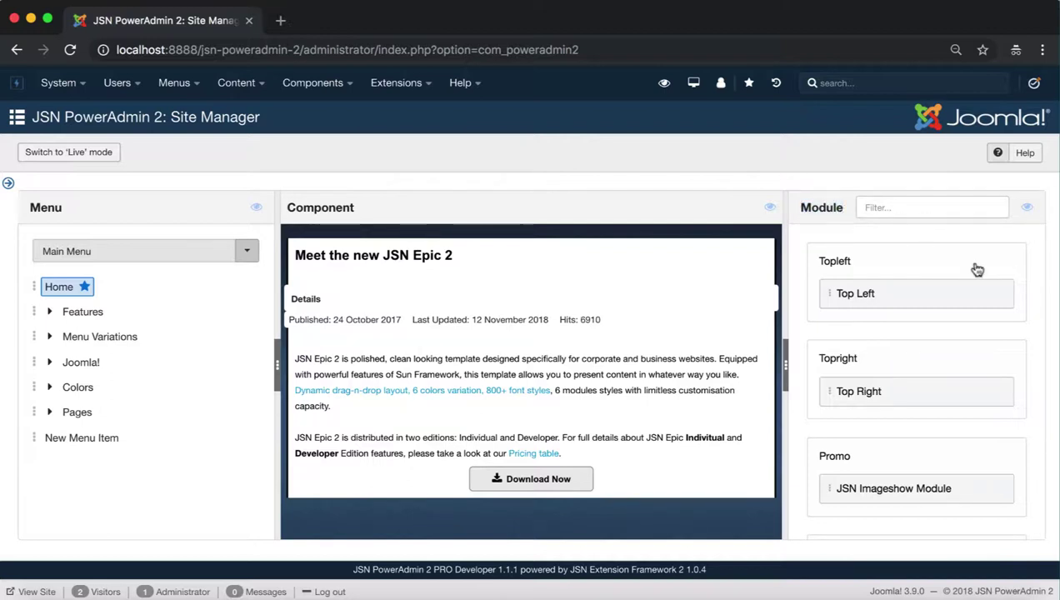
{"action": "scroll", "coordinate": [988, 335], "scroll_direction": "down", "scroll_amount": 3}
{"action": "scroll", "coordinate": [990, 336], "scroll_direction": "down", "scroll_amount": 15}
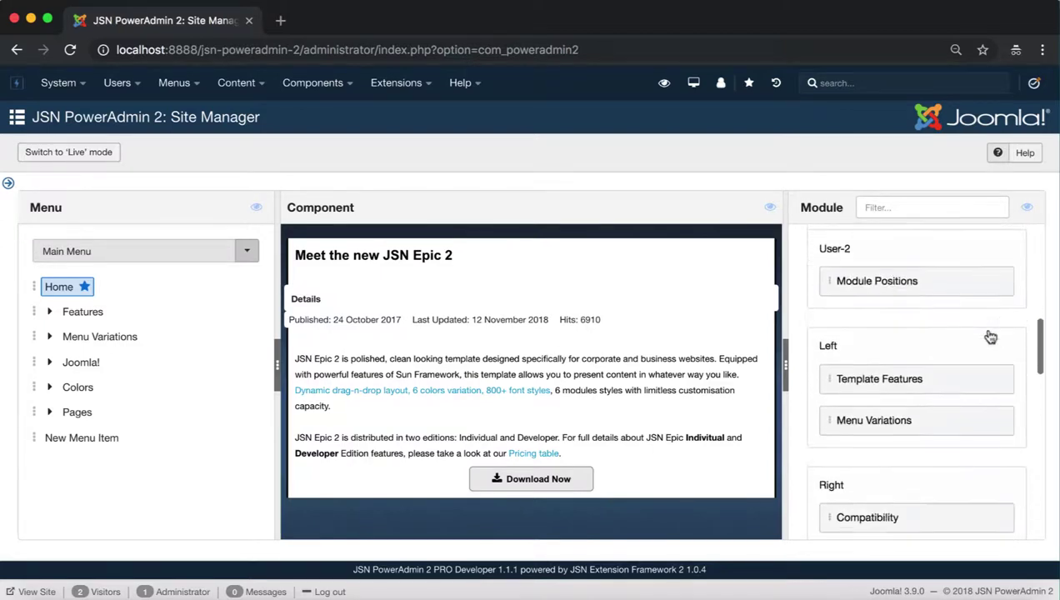
{"action": "scroll", "coordinate": [990, 336], "scroll_direction": "down", "scroll_amount": 5}
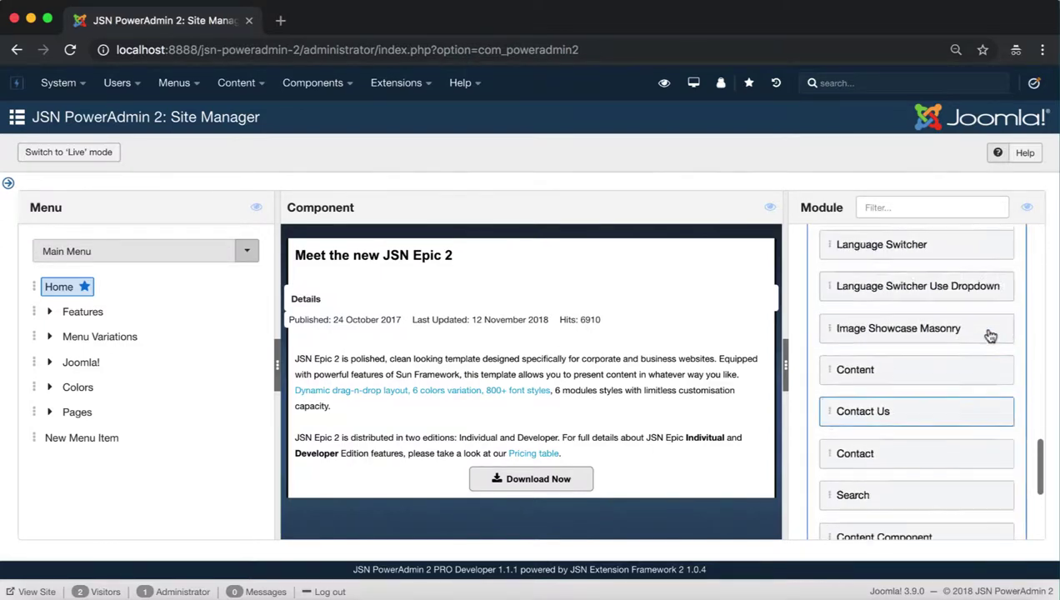
{"action": "scroll", "coordinate": [990, 336], "scroll_direction": "up", "scroll_amount": 20}
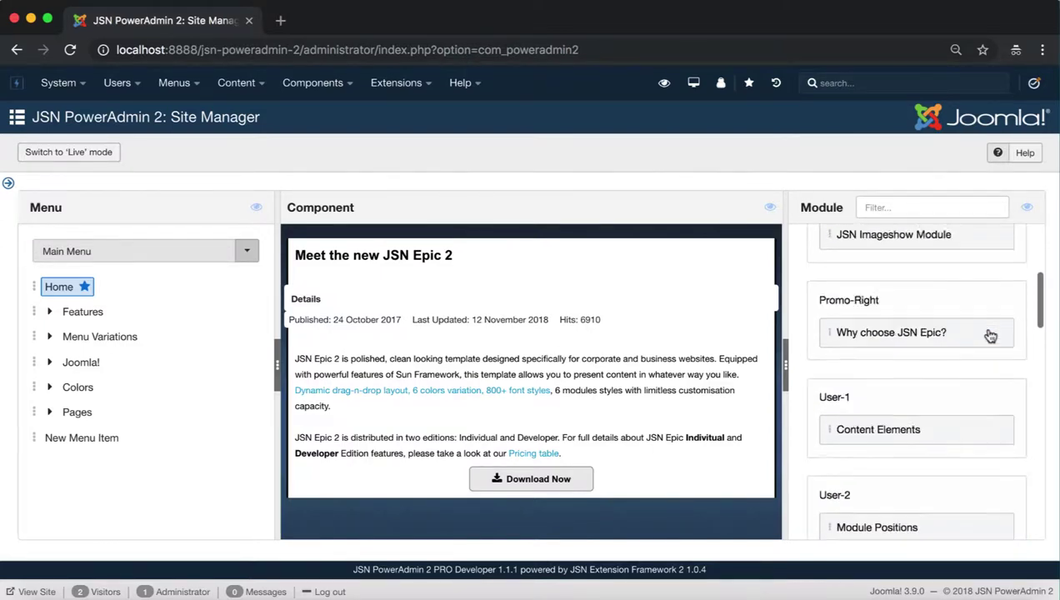
Step: Load the Features menu item's page in the Site Manager and filter its modules by "top"
{"action": "right_click", "coordinate": [92, 313]}
{"action": "left_click", "coordinate": [158, 321]}
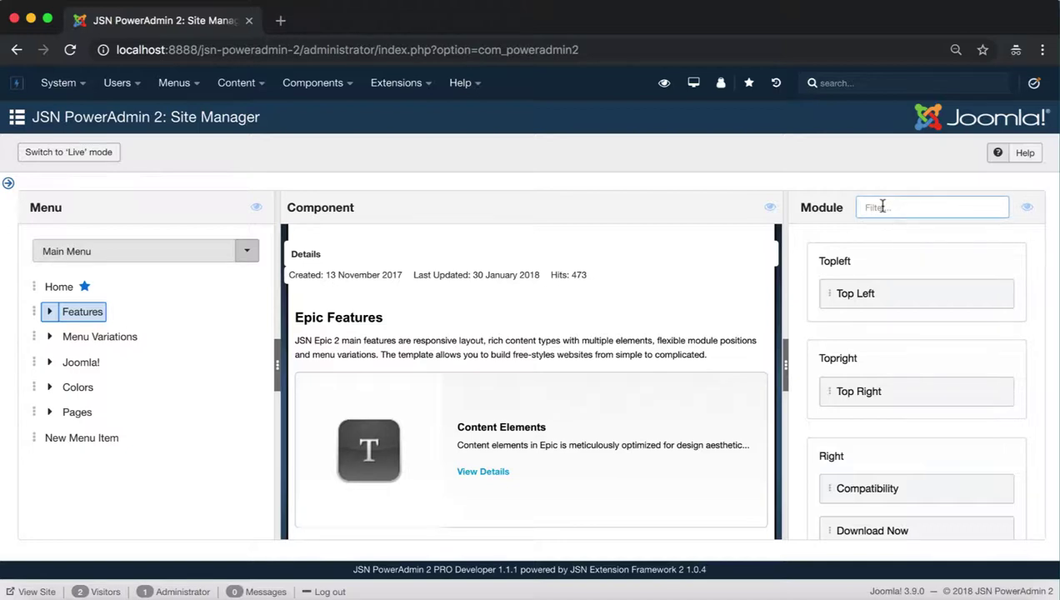
{"action": "type", "text": "top"}
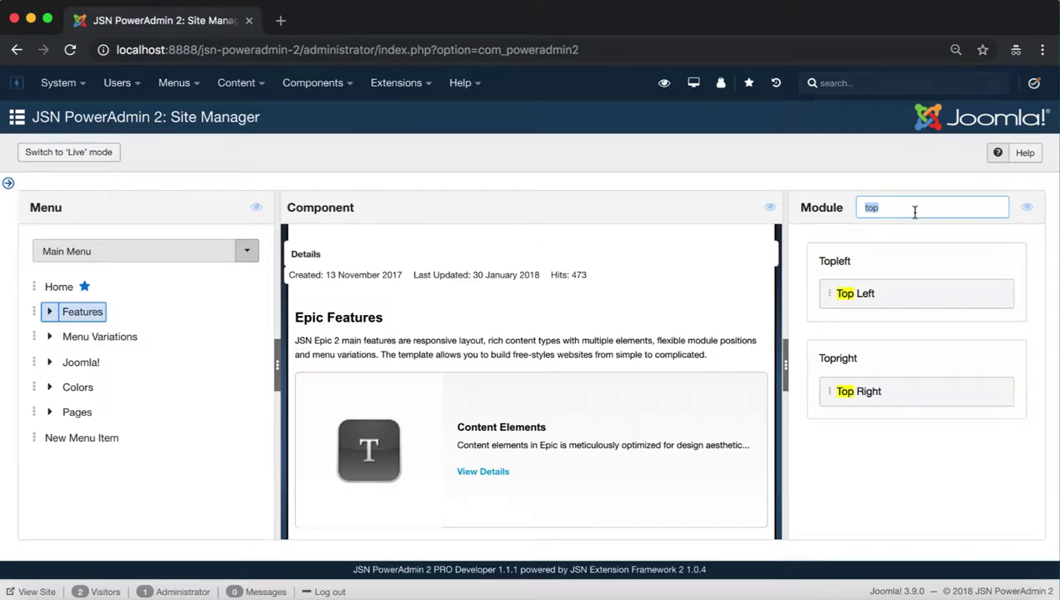
Step: Display the empty module positions and look through the full list of positions
{"action": "left_click", "coordinate": [1027, 209]}
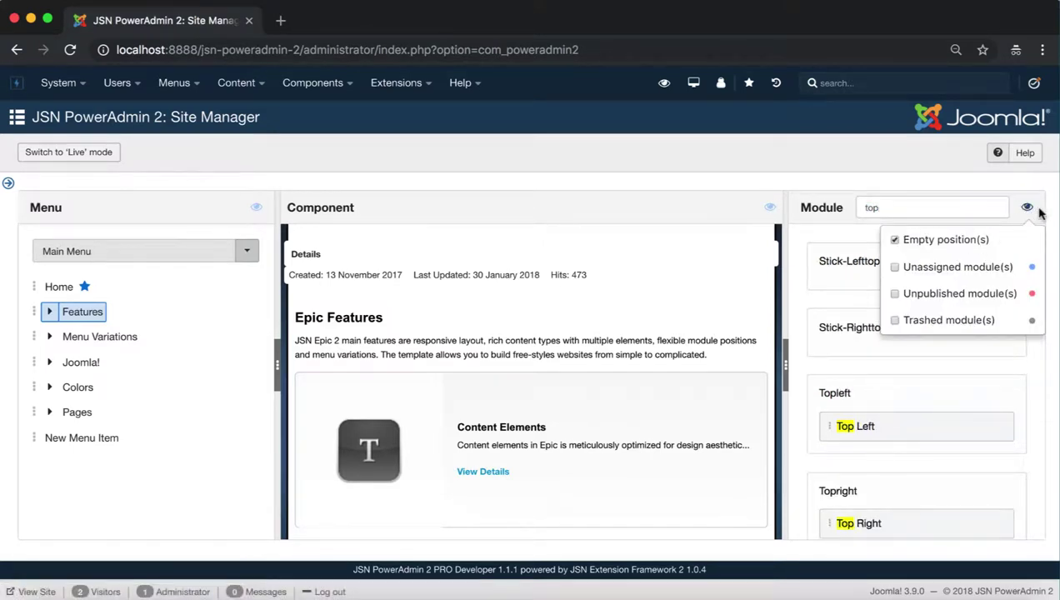
{"action": "scroll", "coordinate": [890, 384], "scroll_direction": "down", "scroll_amount": 3}
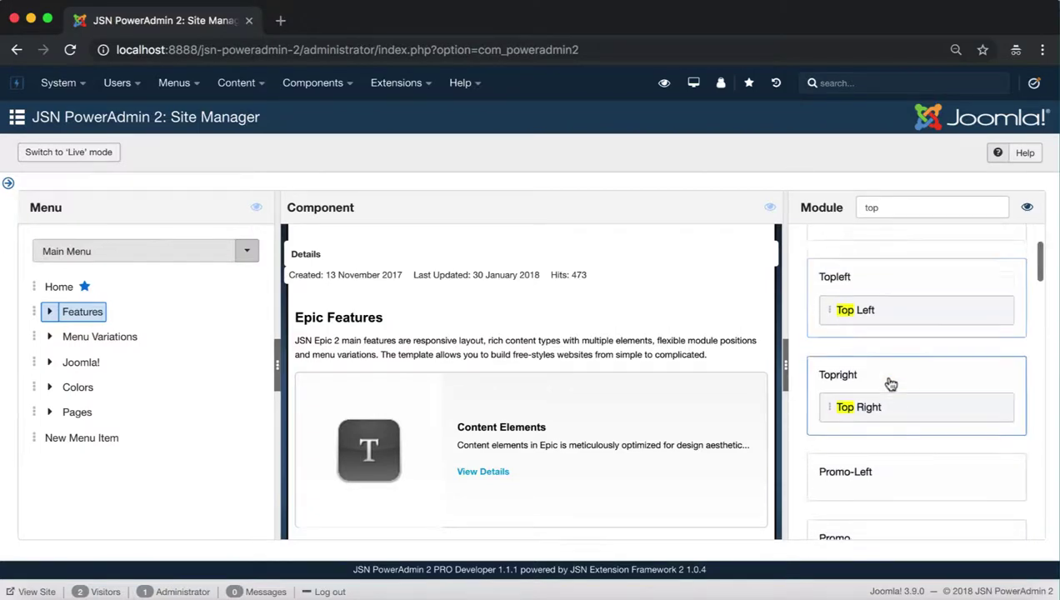
{"action": "scroll", "coordinate": [890, 383], "scroll_direction": "down", "scroll_amount": 8}
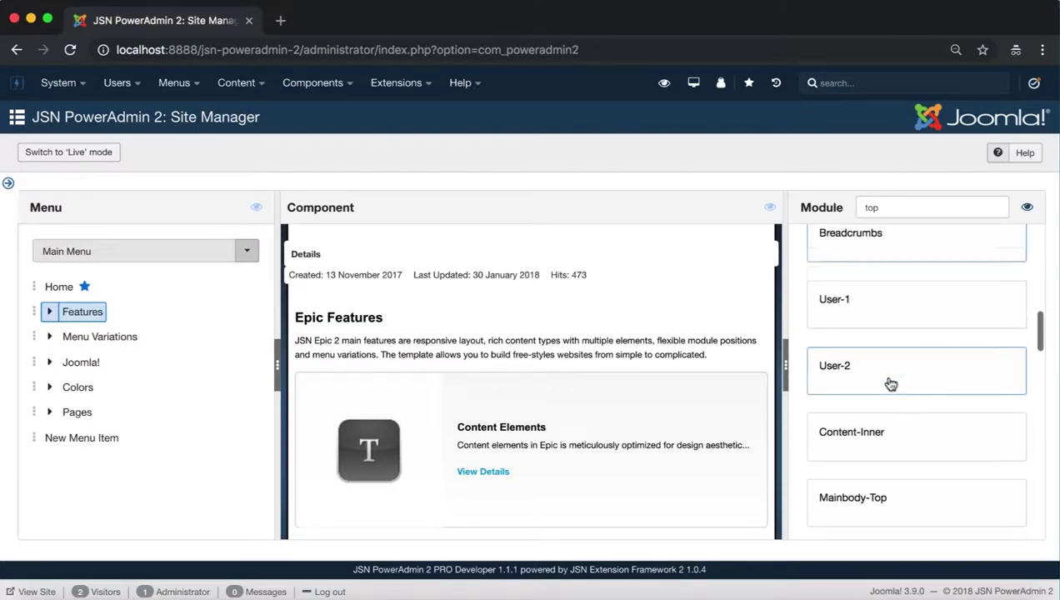
{"action": "scroll", "coordinate": [889, 384], "scroll_direction": "down", "scroll_amount": 8}
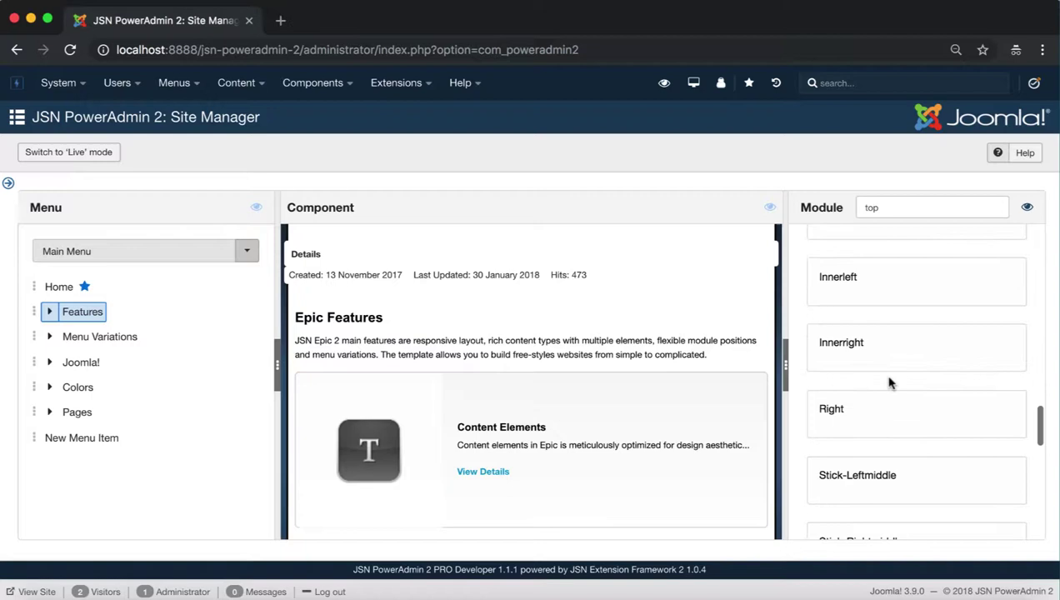
{"action": "scroll", "coordinate": [890, 383], "scroll_direction": "up", "scroll_amount": 15}
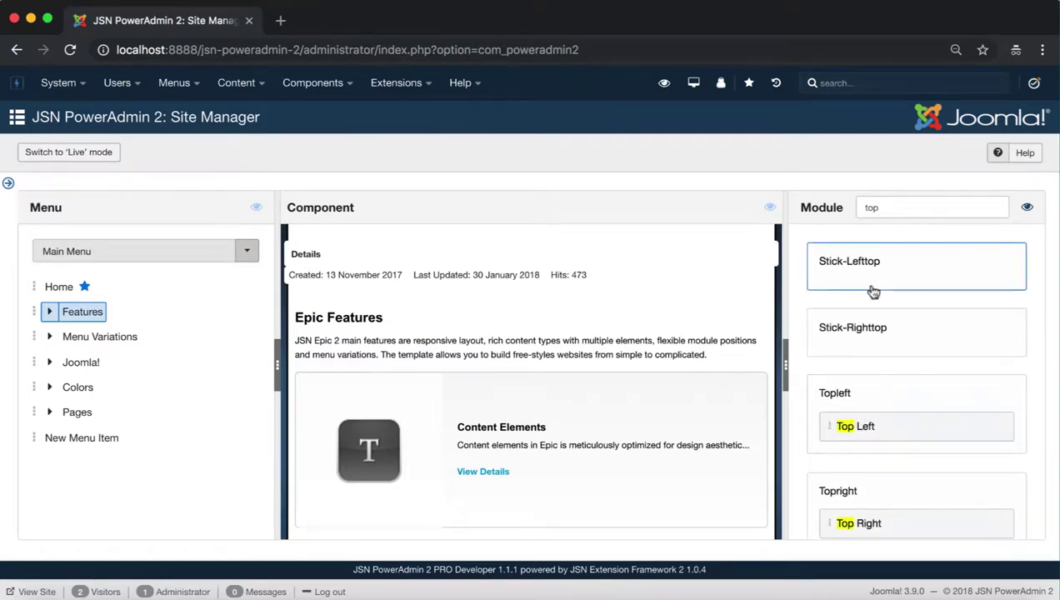
Step: Display the unassigned, unpublished and trashed modules in the module list as well
{"action": "left_click", "coordinate": [1026, 209]}
{"action": "left_click", "coordinate": [896, 270]}
{"action": "left_click", "coordinate": [802, 337]}
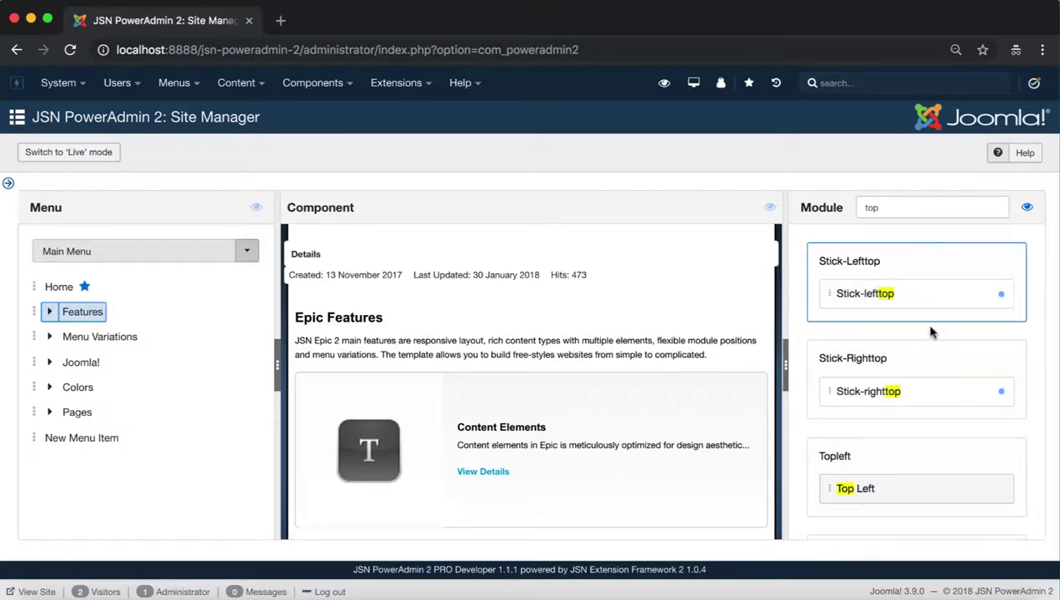
Step: Hide the empty positions and the unassigned, unpublished and trashed modules, and clear the module filter
{"action": "left_click", "coordinate": [1025, 208]}
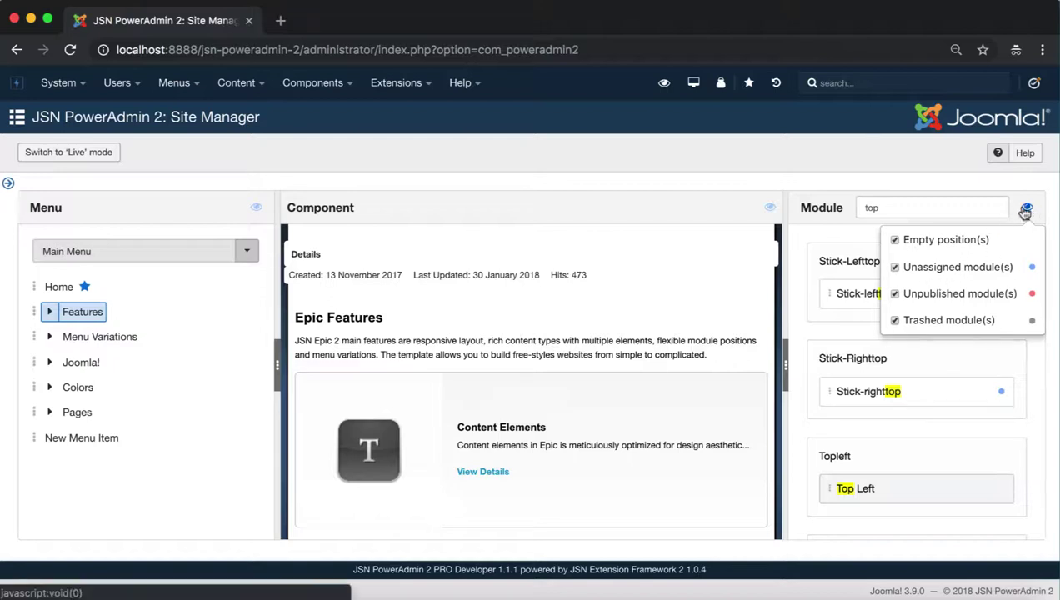
{"action": "left_click", "coordinate": [895, 268]}
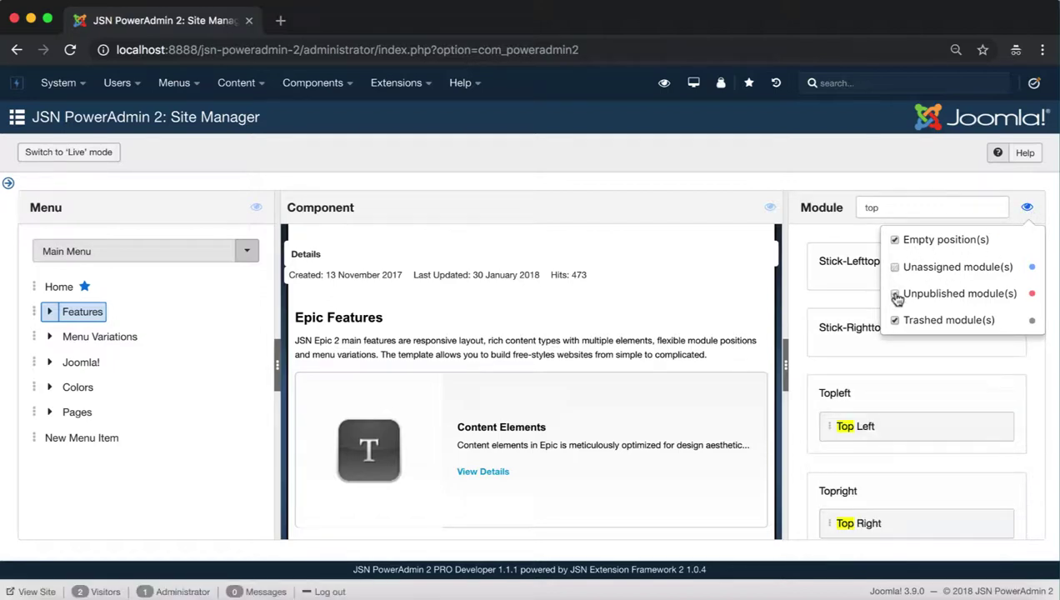
{"action": "left_click", "coordinate": [896, 296]}
{"action": "left_click", "coordinate": [895, 322]}
{"action": "left_click", "coordinate": [1026, 209]}
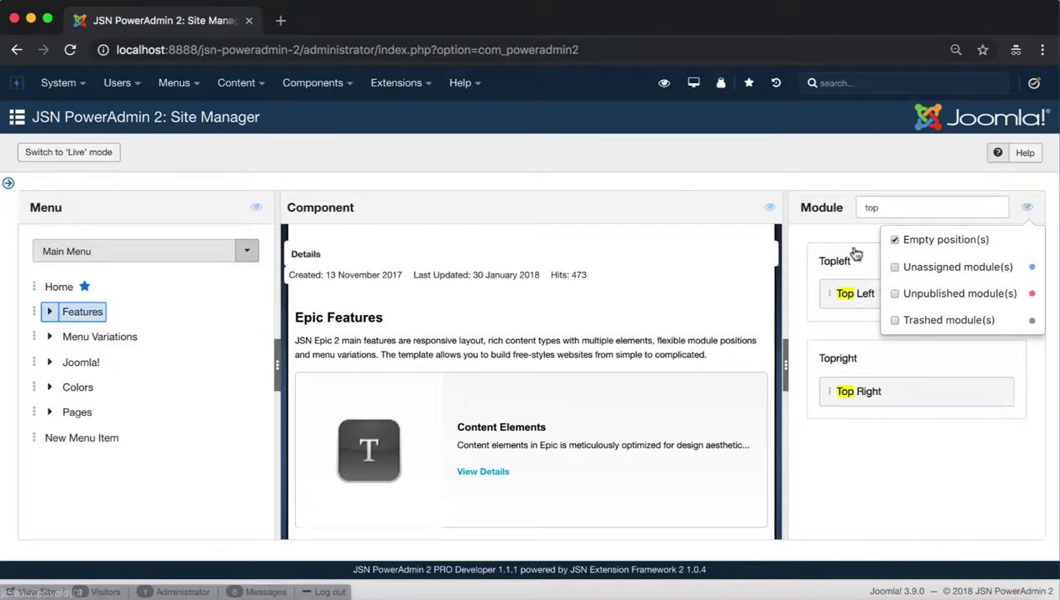
{"action": "double_click", "coordinate": [895, 204]}
{"action": "key", "text": "BackSpace"}
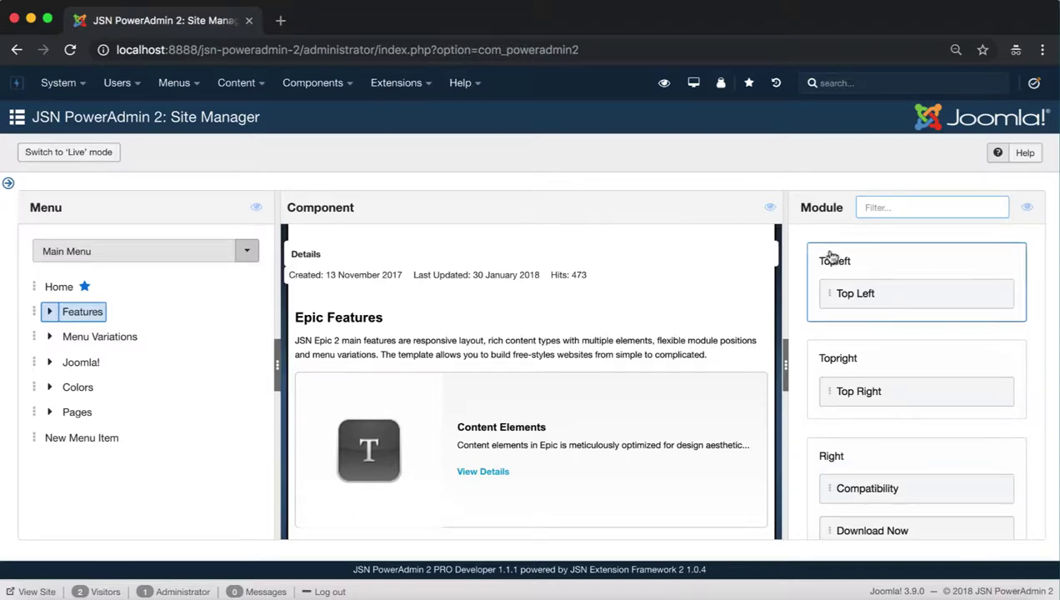
Step: Open the View Positions layout from the Topleft position
{"action": "right_click", "coordinate": [946, 253]}
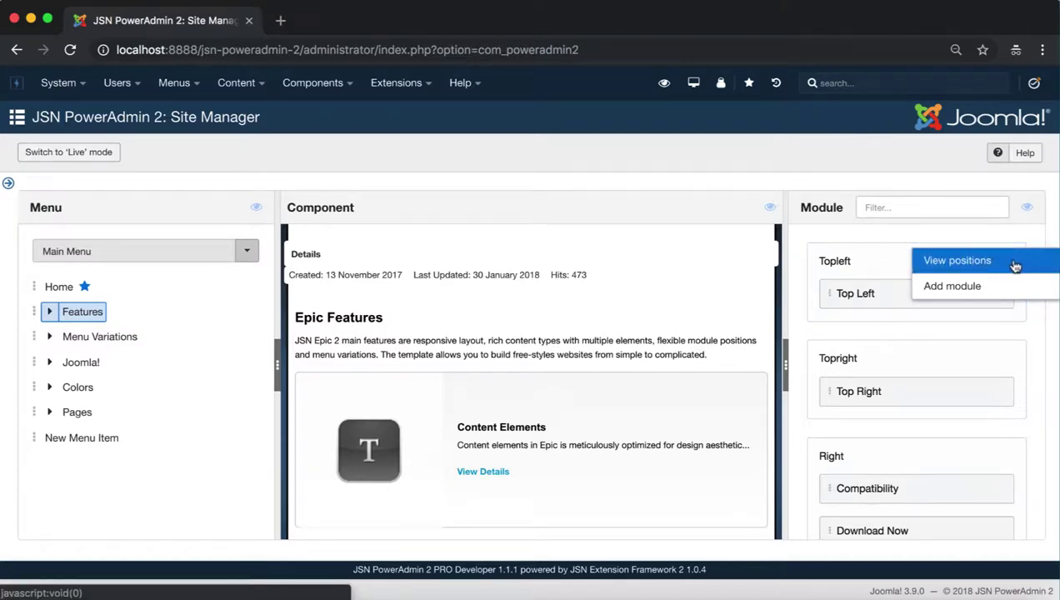
{"action": "left_click", "coordinate": [1014, 265]}
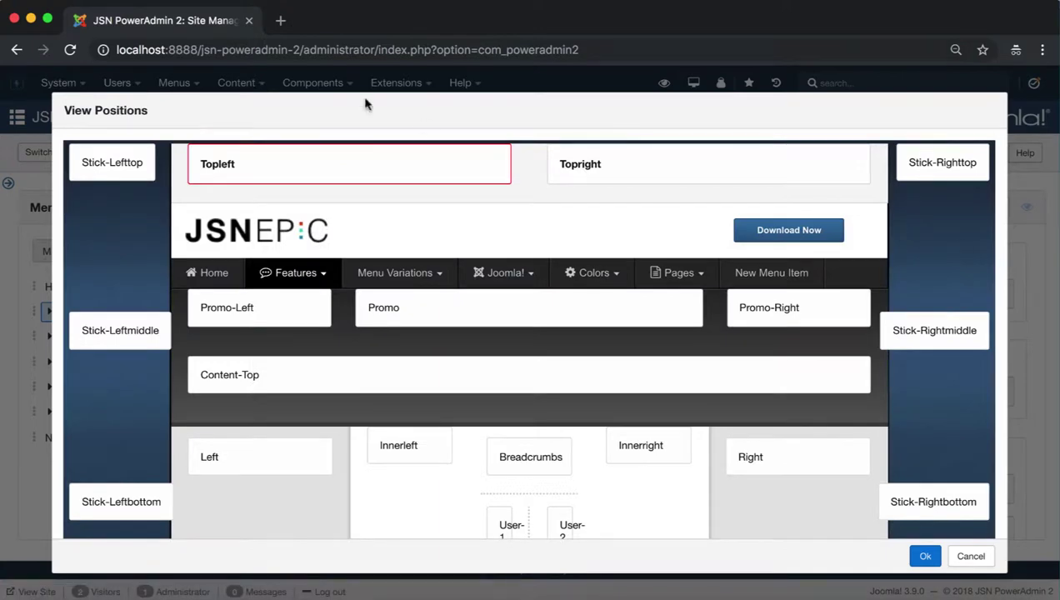
{"action": "left_click_drag", "start_coordinate": [147, 110], "coordinate": [65, 108]}
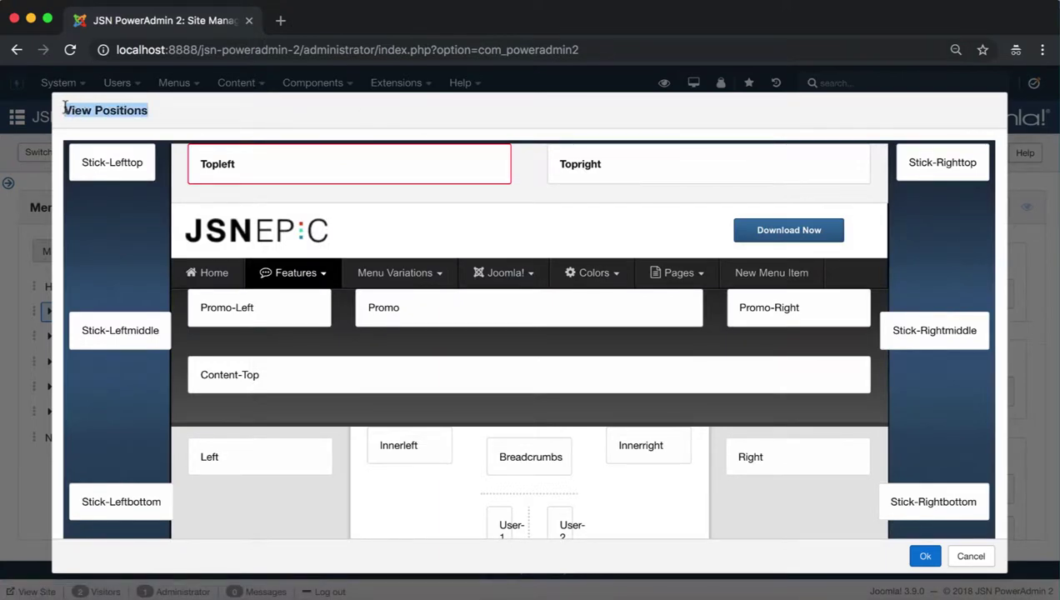
{"action": "left_click", "coordinate": [198, 119]}
Step: Select the Topleft and Topright positions in the layout, examine the remaining positions, and confirm the selection
{"action": "left_click", "coordinate": [296, 177]}
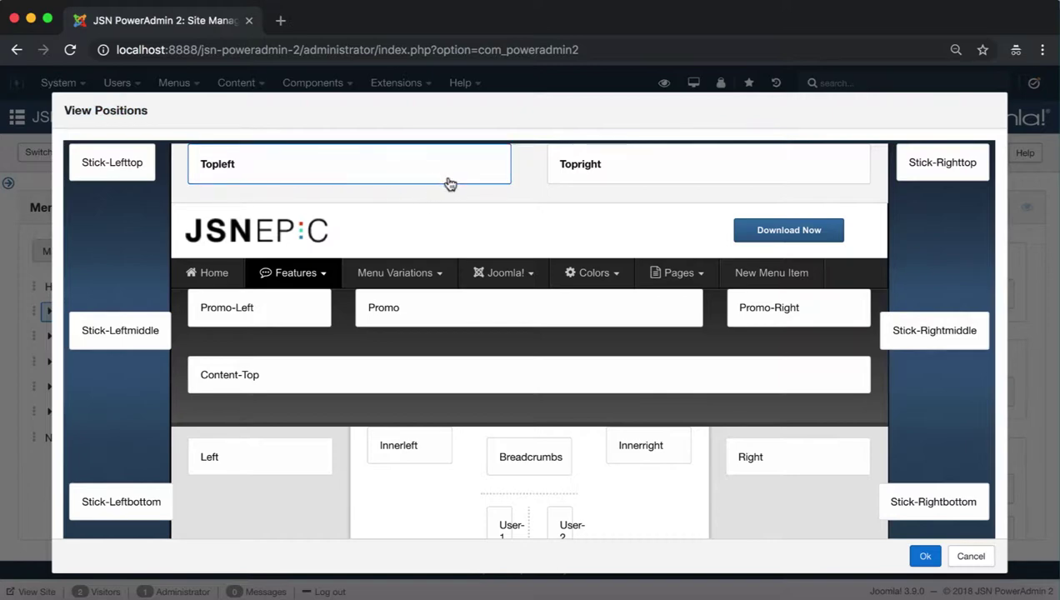
{"action": "left_click", "coordinate": [406, 170]}
{"action": "left_click", "coordinate": [405, 167]}
{"action": "scroll", "coordinate": [840, 525], "scroll_direction": "down", "scroll_amount": 15}
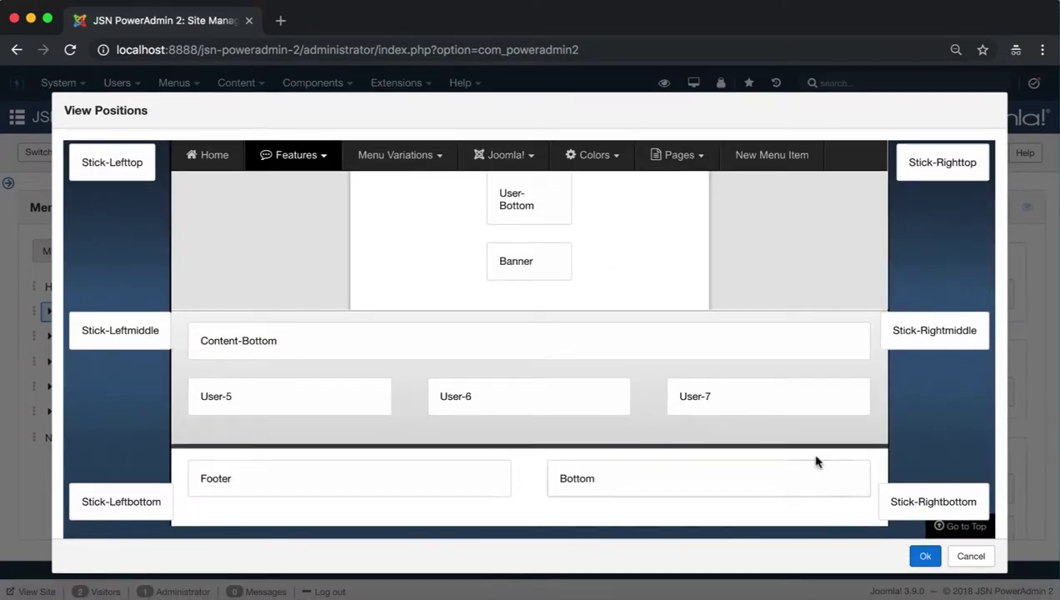
{"action": "scroll", "coordinate": [817, 461], "scroll_direction": "up", "scroll_amount": 15}
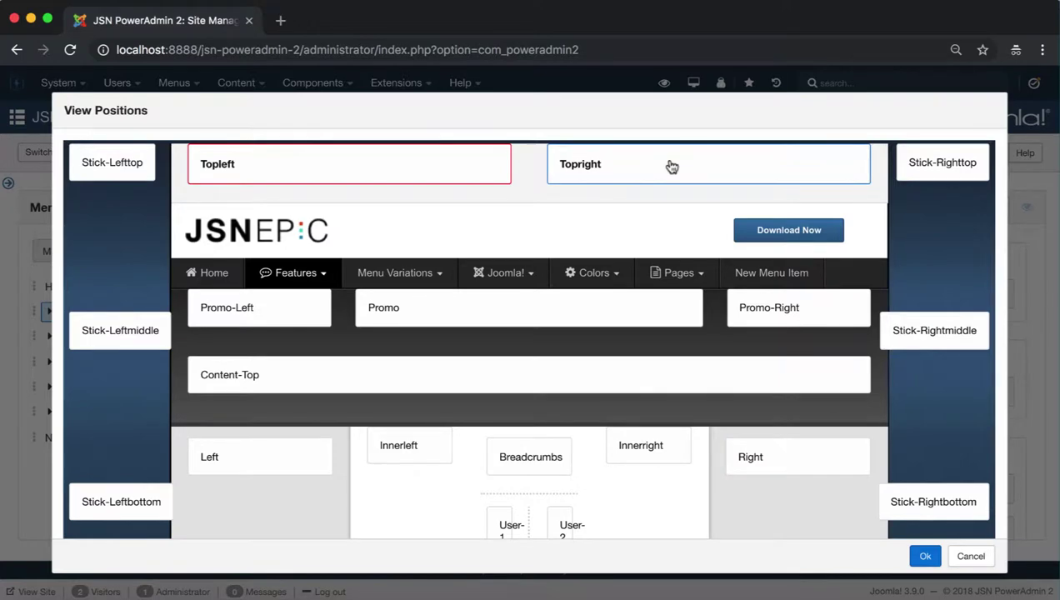
{"action": "left_click", "coordinate": [626, 185]}
{"action": "left_click", "coordinate": [913, 562]}
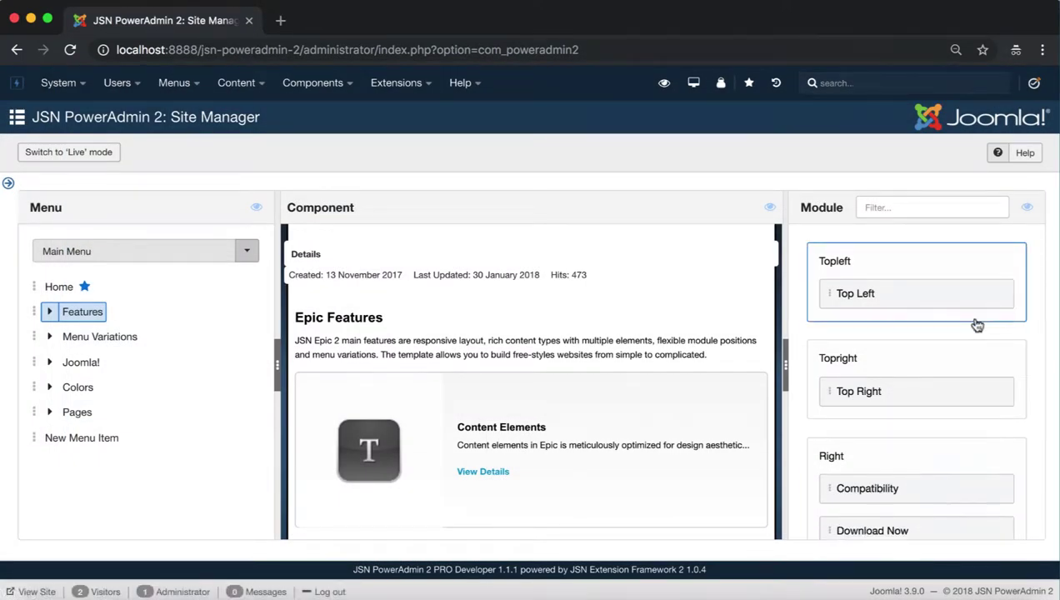
Step: Add a new module of type Custom to the Topleft position
{"action": "right_click", "coordinate": [961, 255]}
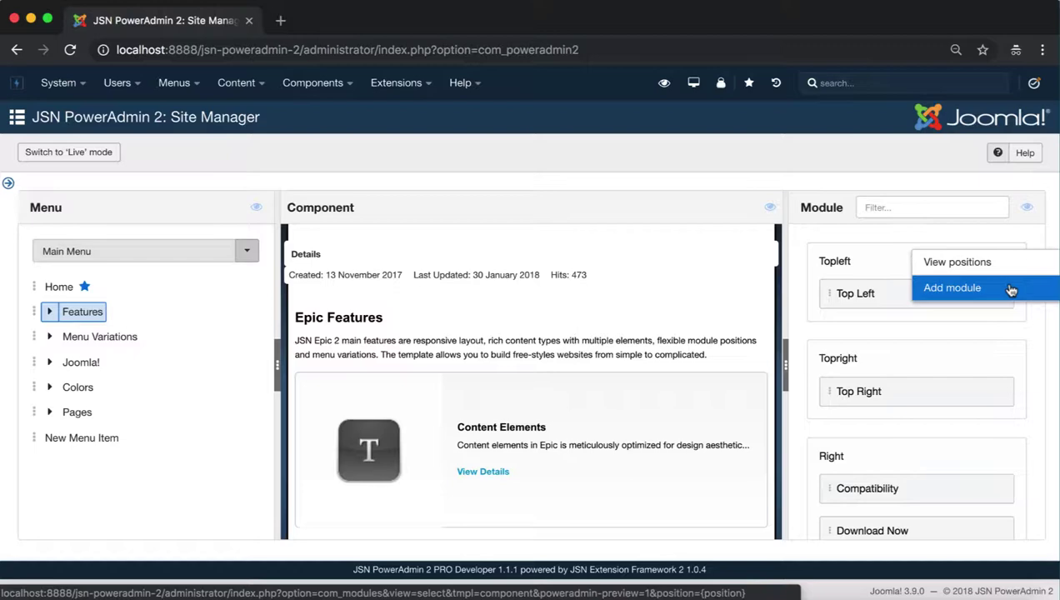
{"action": "left_click", "coordinate": [1011, 289]}
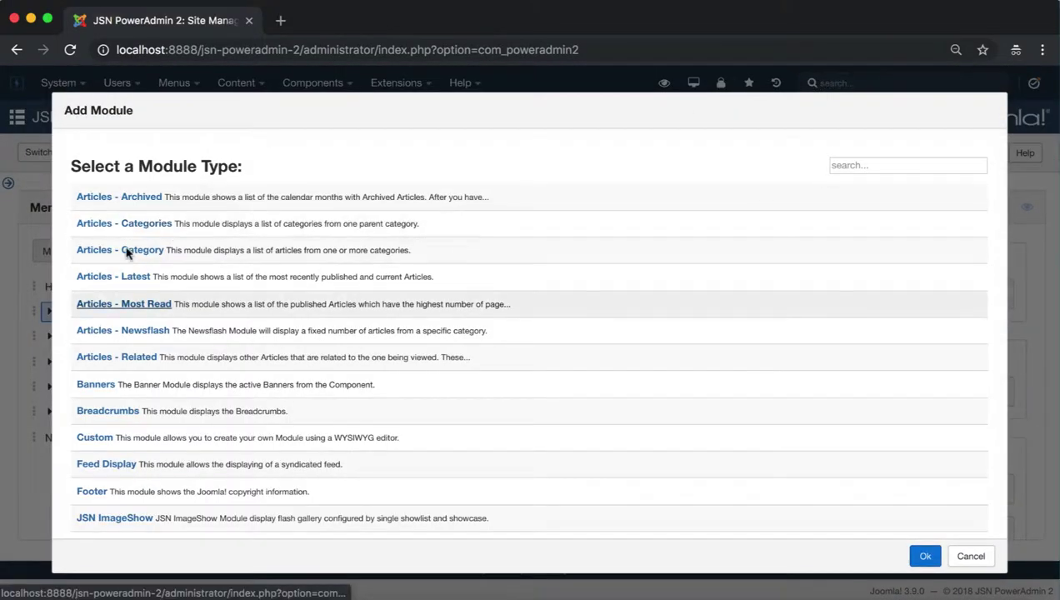
{"action": "scroll", "coordinate": [143, 230], "scroll_direction": "down", "scroll_amount": 3}
{"action": "scroll", "coordinate": [134, 241], "scroll_direction": "down", "scroll_amount": 2}
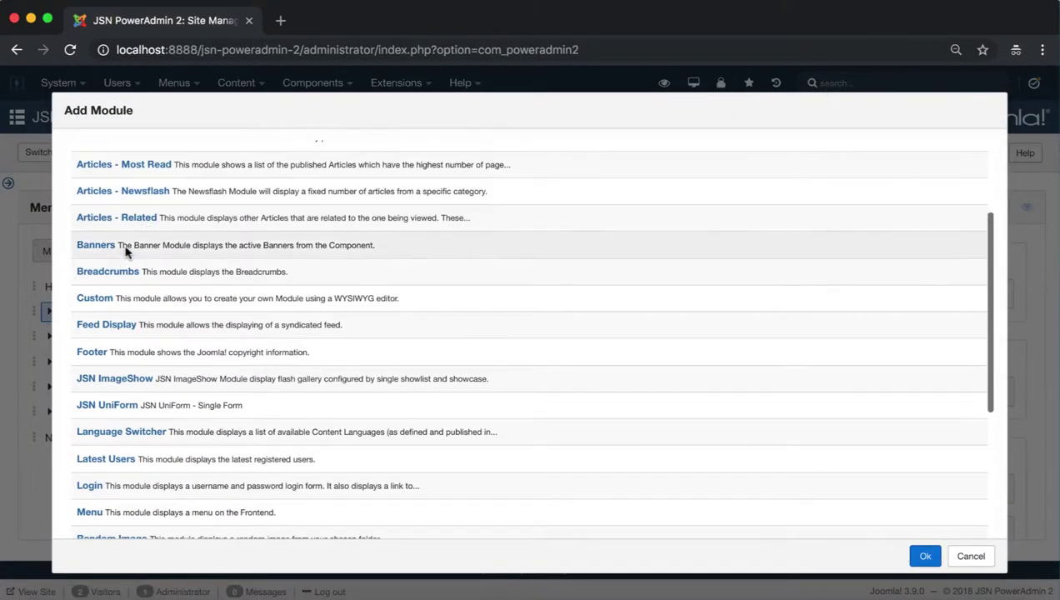
{"action": "left_click", "coordinate": [107, 298]}
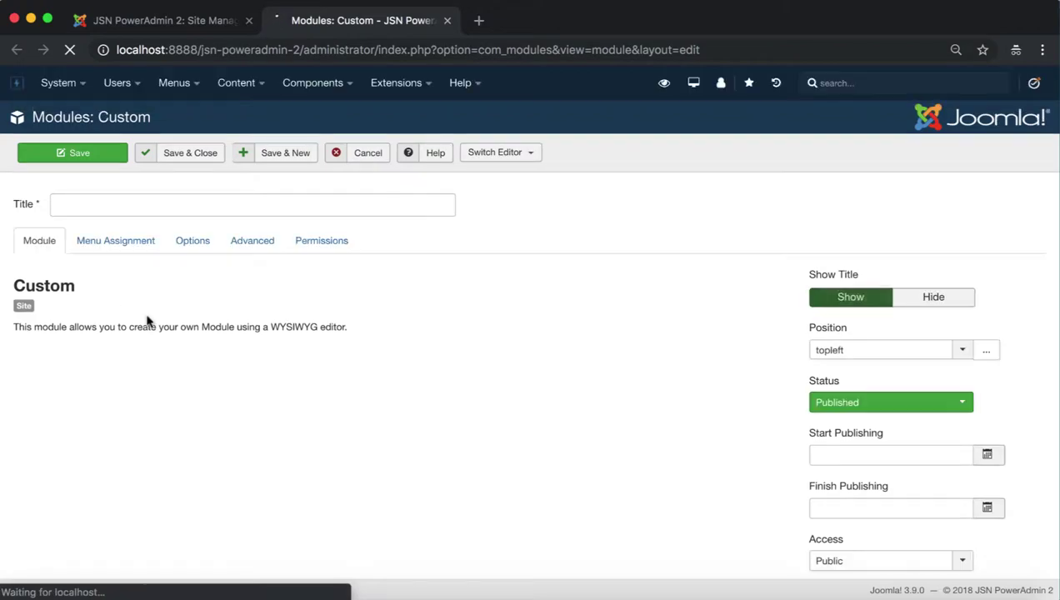
Step: Check the Custom module's position and menu assignment, title it "Test", and save and close it
{"action": "left_click_drag", "start_coordinate": [158, 118], "coordinate": [30, 123]}
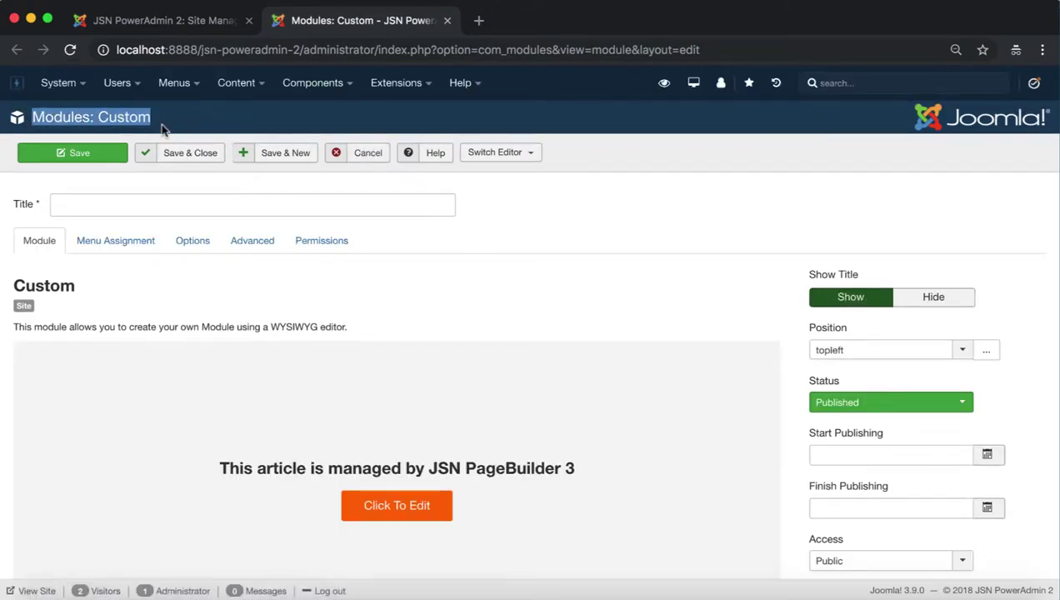
{"action": "mouse_move", "coordinate": [808, 328]}
{"action": "left_click_drag", "start_coordinate": [809, 329], "coordinate": [847, 332]}
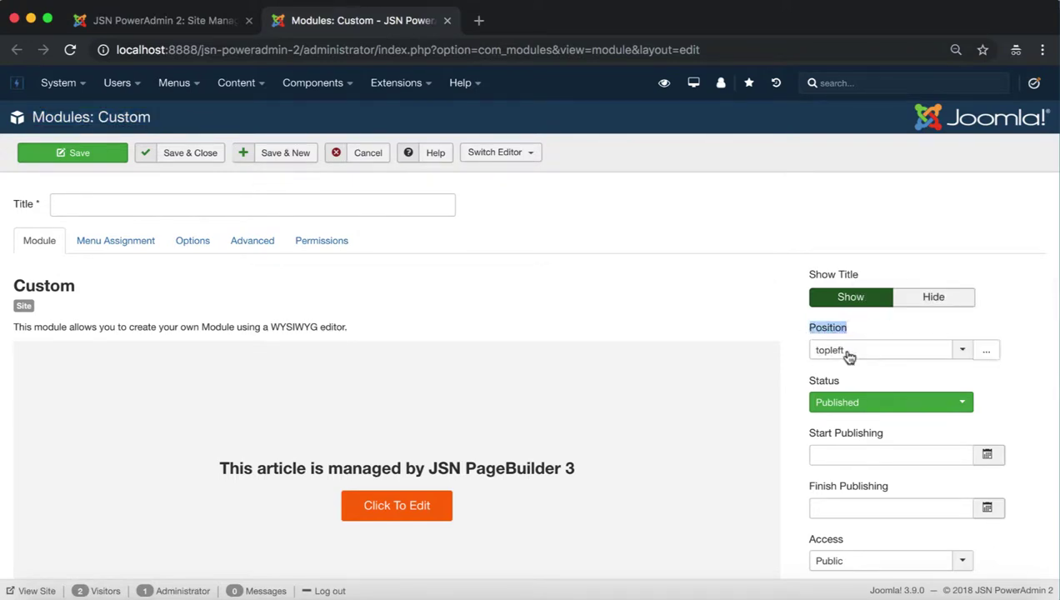
{"action": "left_click", "coordinate": [196, 204]}
{"action": "left_click", "coordinate": [134, 238]}
{"action": "left_click", "coordinate": [182, 157]}
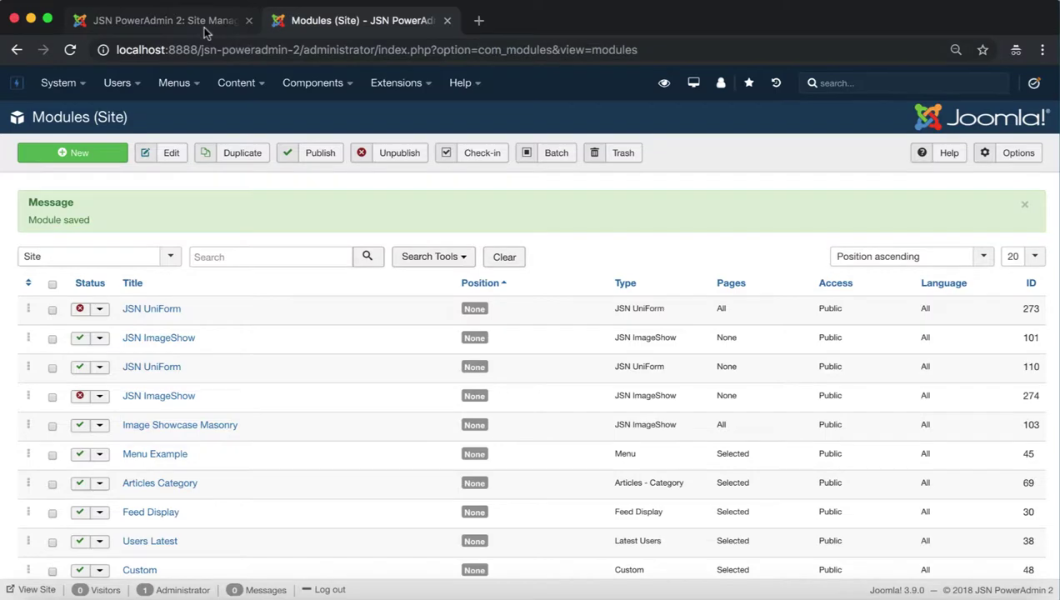
Step: Return to the Site Manager, dismiss the module type selection, and open the Test module in Topleft for editing
{"action": "left_click", "coordinate": [206, 30]}
{"action": "left_click", "coordinate": [971, 560]}
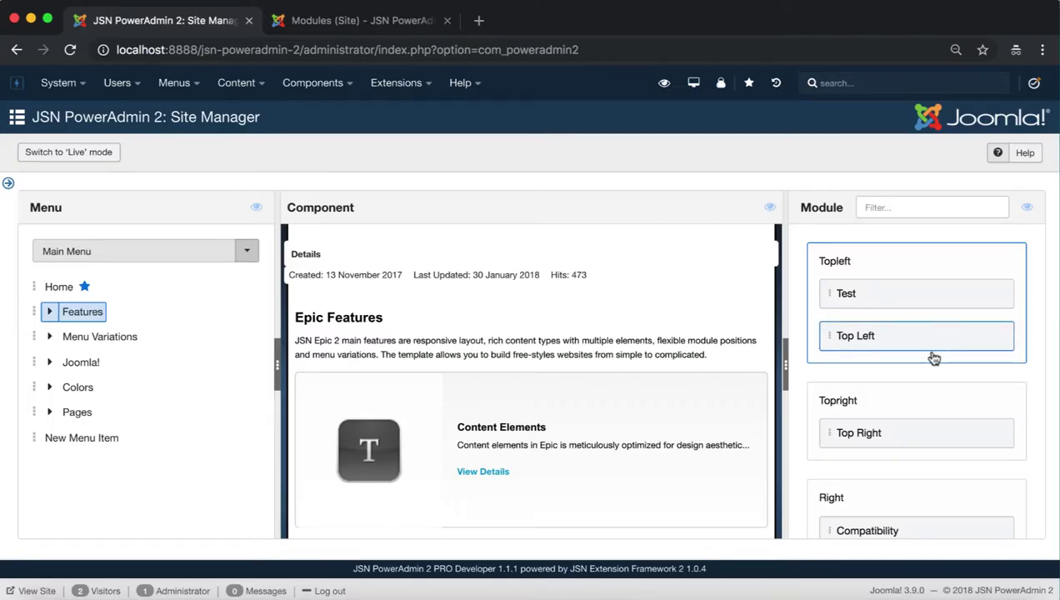
{"action": "right_click", "coordinate": [922, 304]}
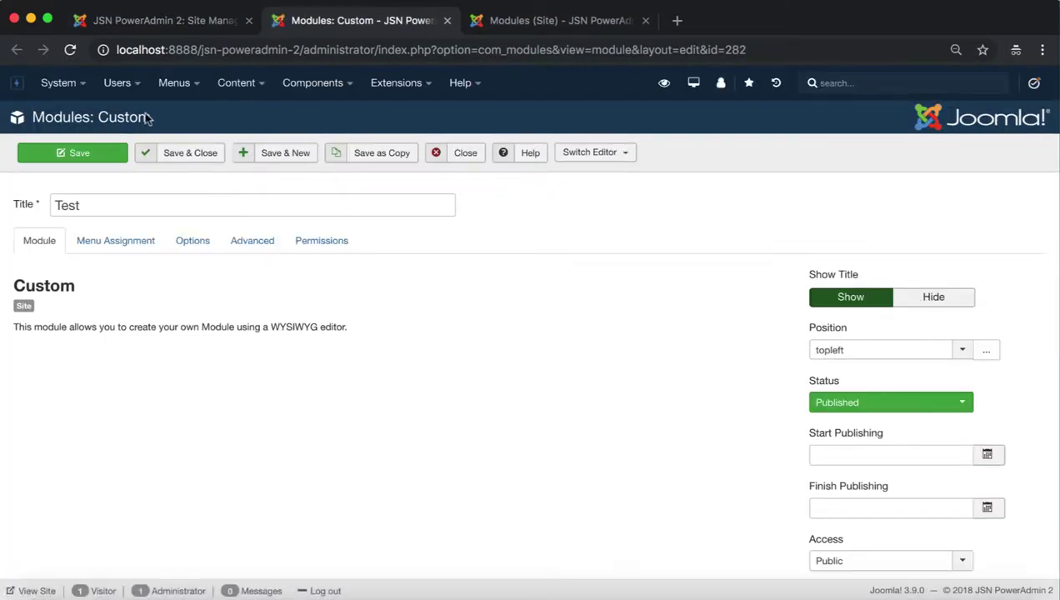
Step: Check the page heading and title on the Test module's edit page
{"action": "left_click_drag", "start_coordinate": [148, 117], "coordinate": [33, 117]}
{"action": "double_click", "coordinate": [88, 204]}
{"action": "left_click", "coordinate": [516, 218]}
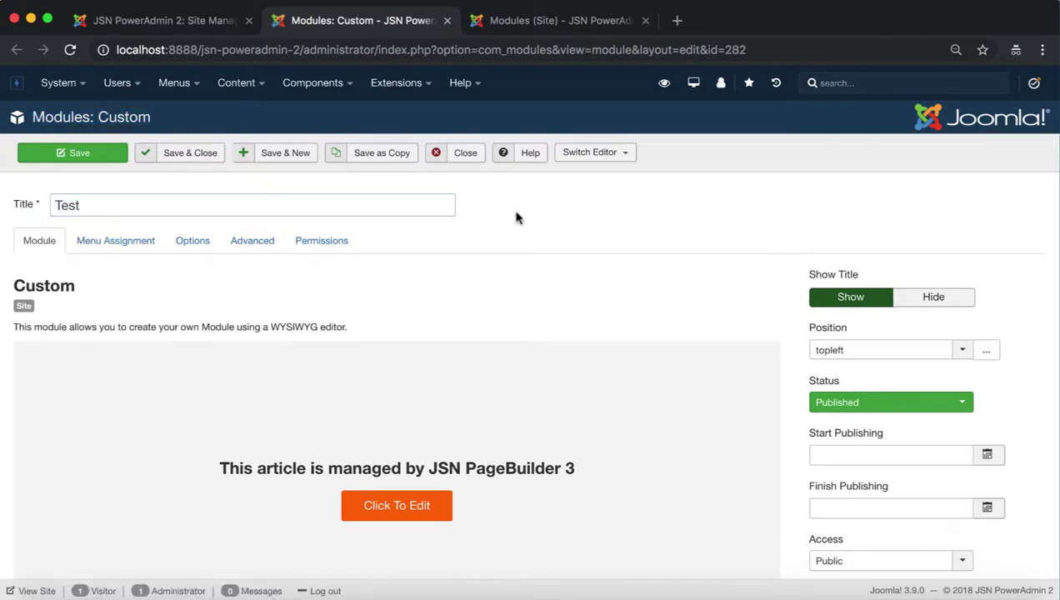
Step: Return to the Site Manager and change the Test module's position from the layout to Topright
{"action": "left_click", "coordinate": [183, 25]}
{"action": "left_click", "coordinate": [876, 298]}
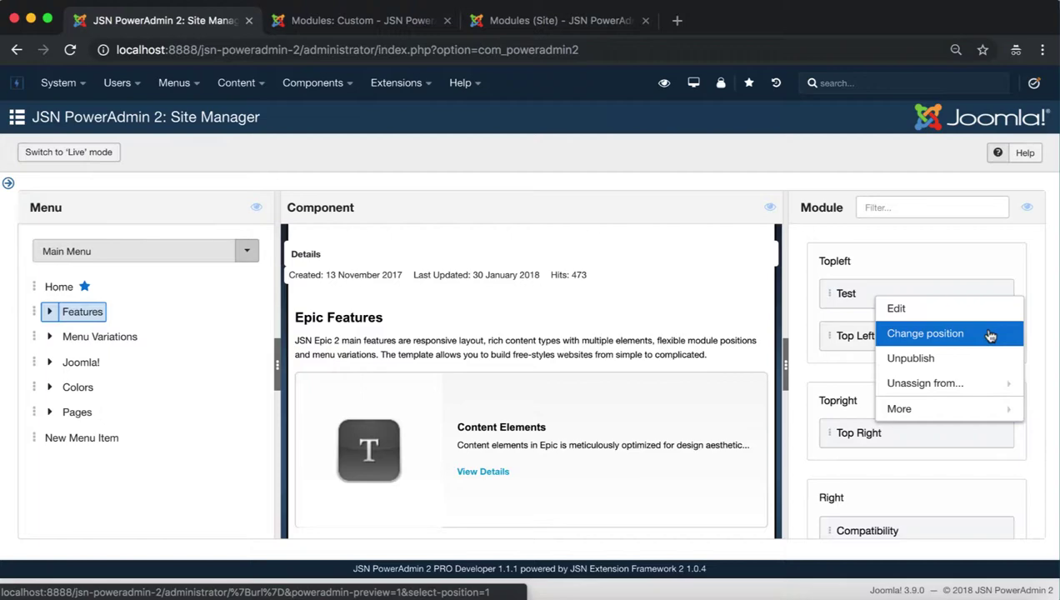
{"action": "left_click", "coordinate": [990, 335]}
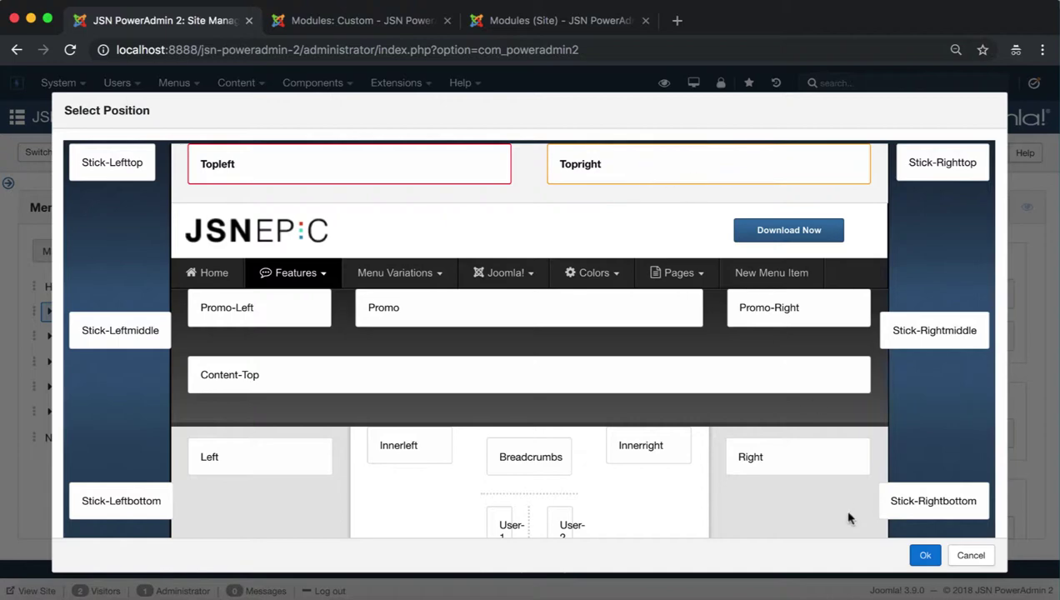
{"action": "left_click", "coordinate": [925, 556]}
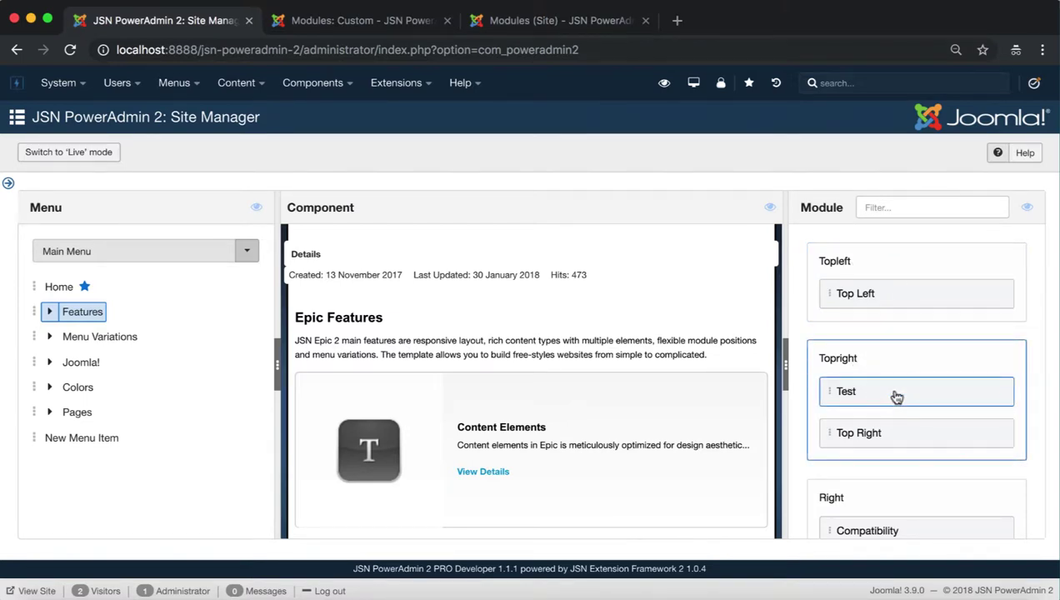
Step: Move the Test module within the module list to Topleft and back to Topright
{"action": "left_click_drag", "start_coordinate": [829, 392], "coordinate": [838, 283]}
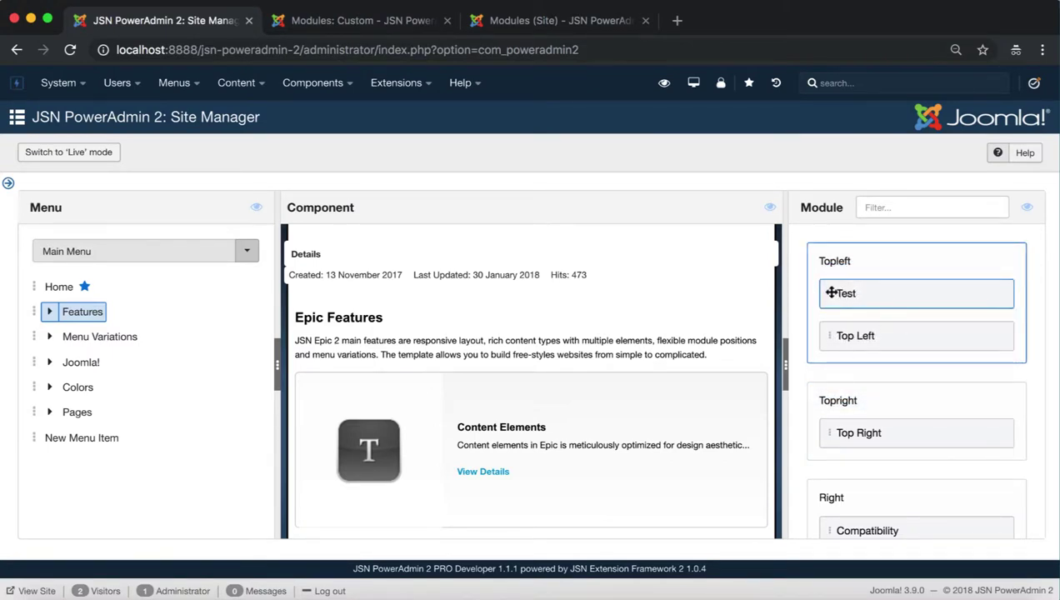
{"action": "left_click_drag", "start_coordinate": [830, 293], "coordinate": [830, 404]}
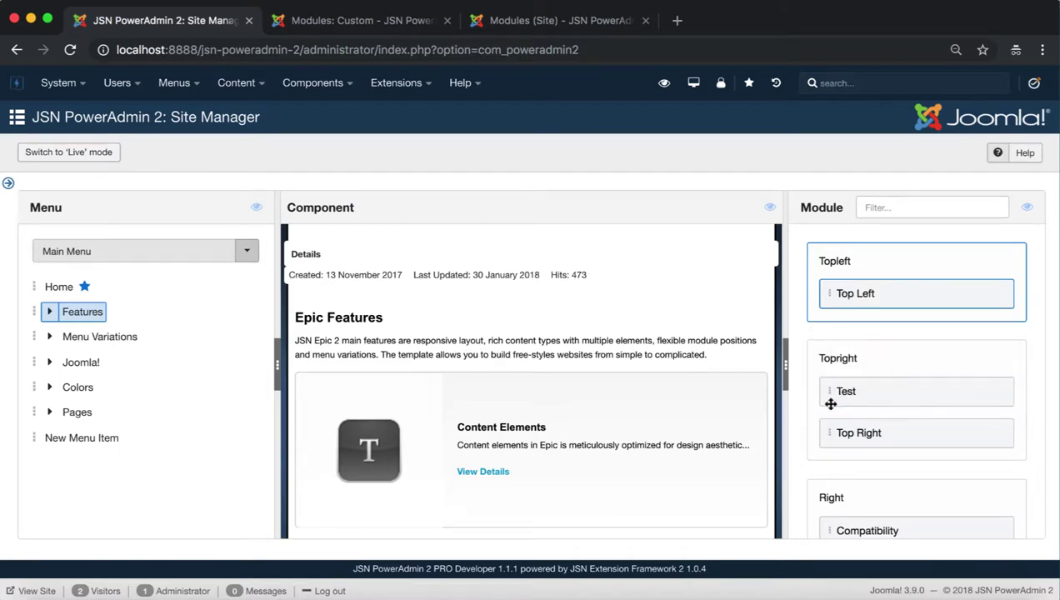
Step: Unpublish the Test module in Topright and show empty positions and unpublished modules in the list
{"action": "right_click", "coordinate": [874, 393]}
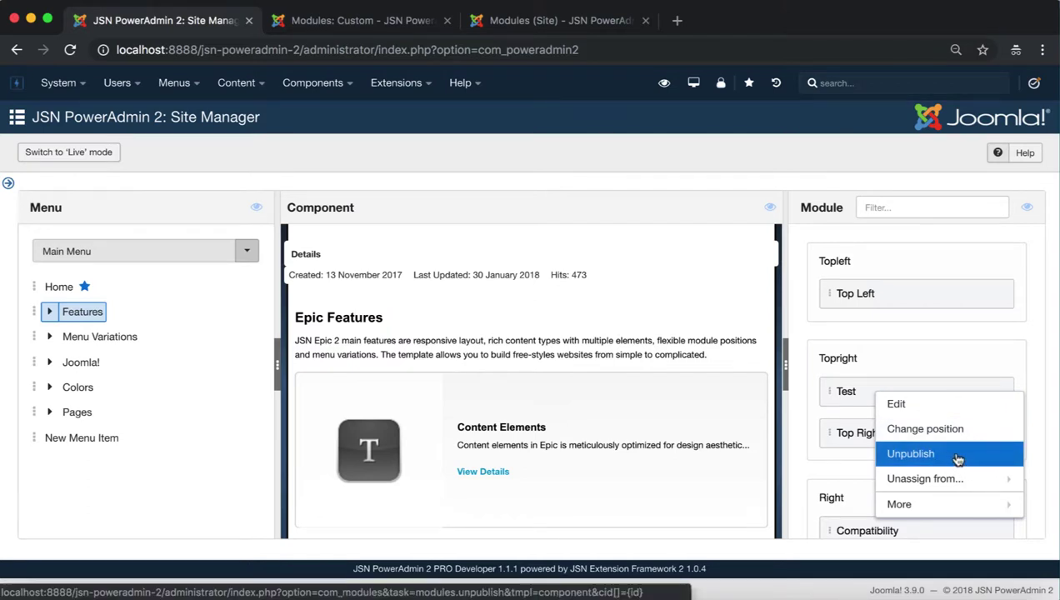
{"action": "left_click", "coordinate": [957, 460]}
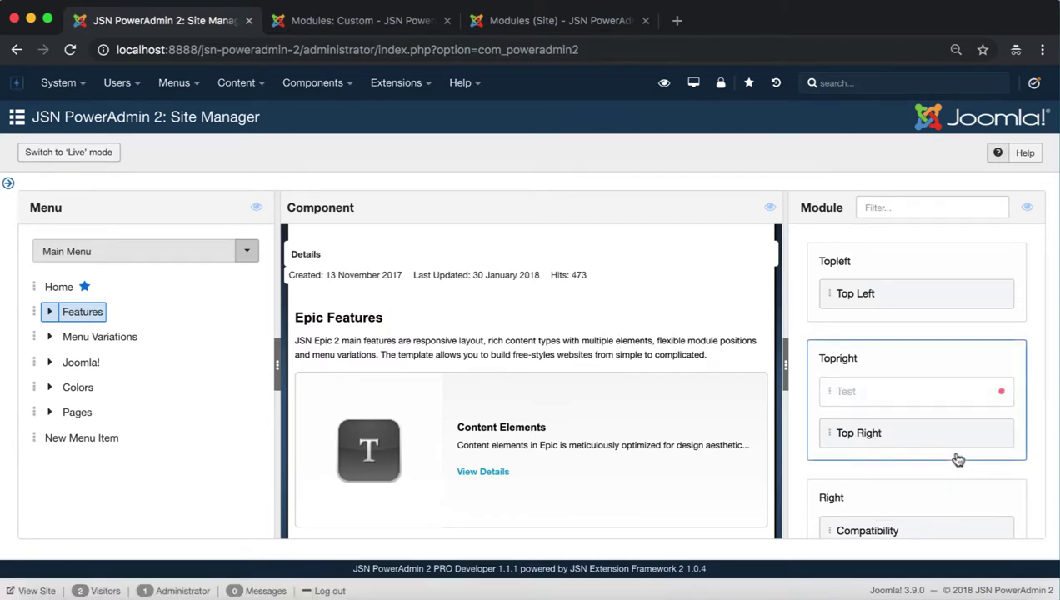
{"action": "left_click", "coordinate": [1027, 209]}
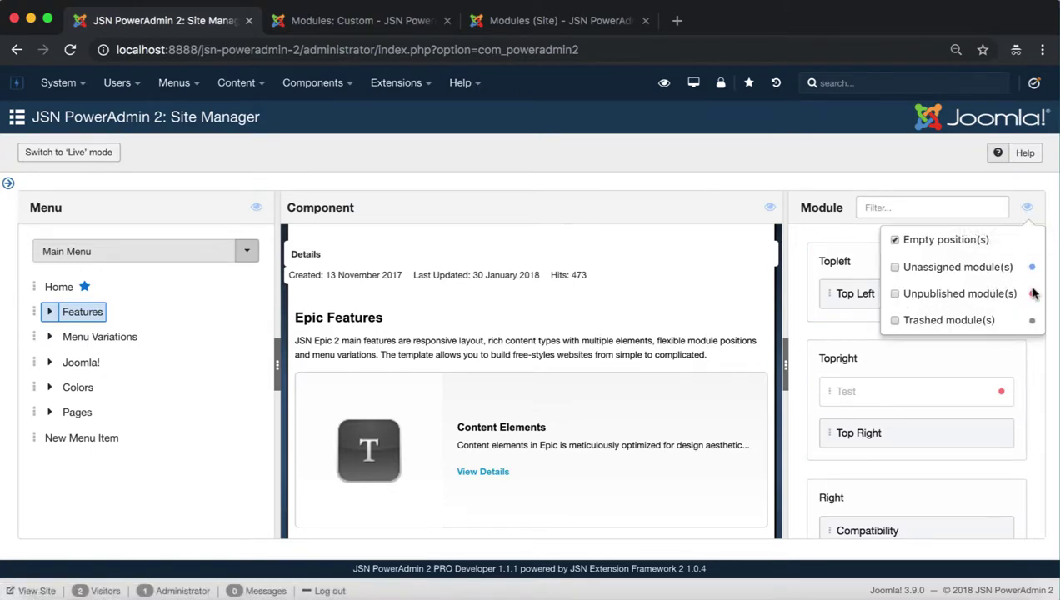
{"action": "left_click", "coordinate": [895, 295]}
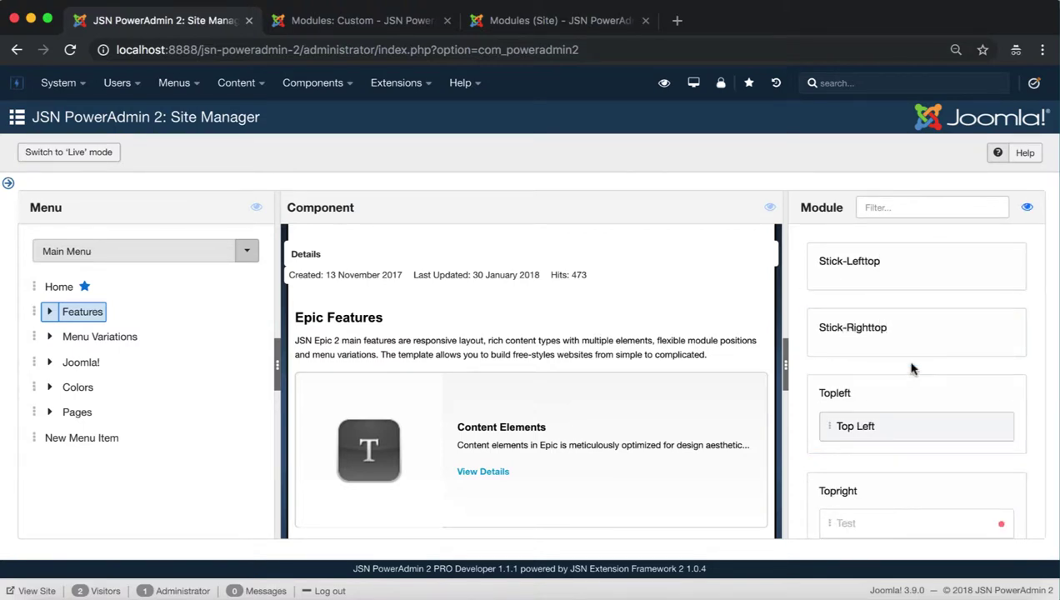
Step: Publish the Test module in Topright again and hide empty positions and unpublished modules
{"action": "scroll", "coordinate": [954, 467], "scroll_direction": "down", "scroll_amount": 3}
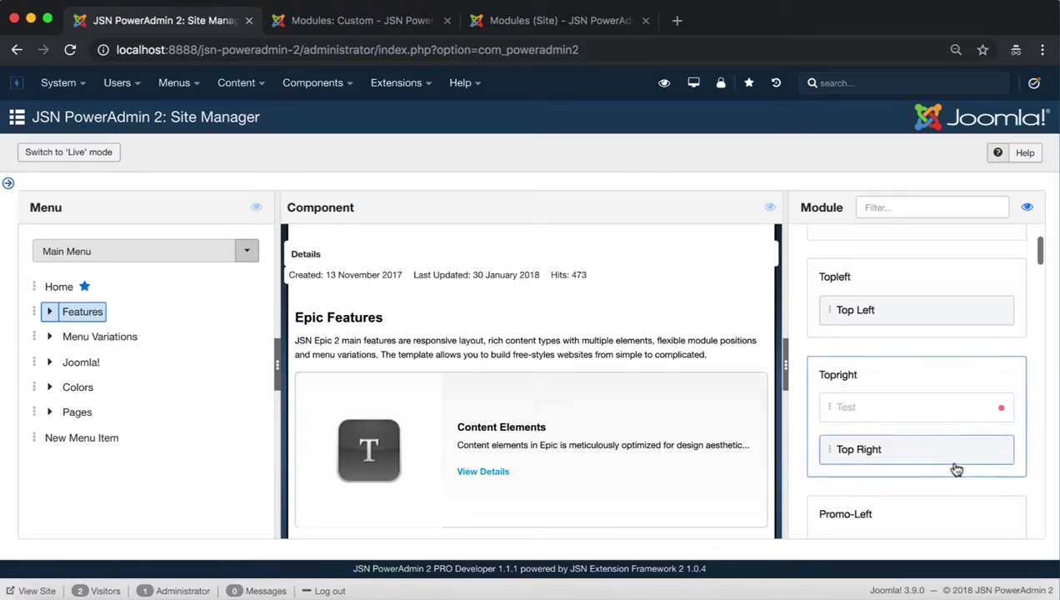
{"action": "right_click", "coordinate": [928, 399]}
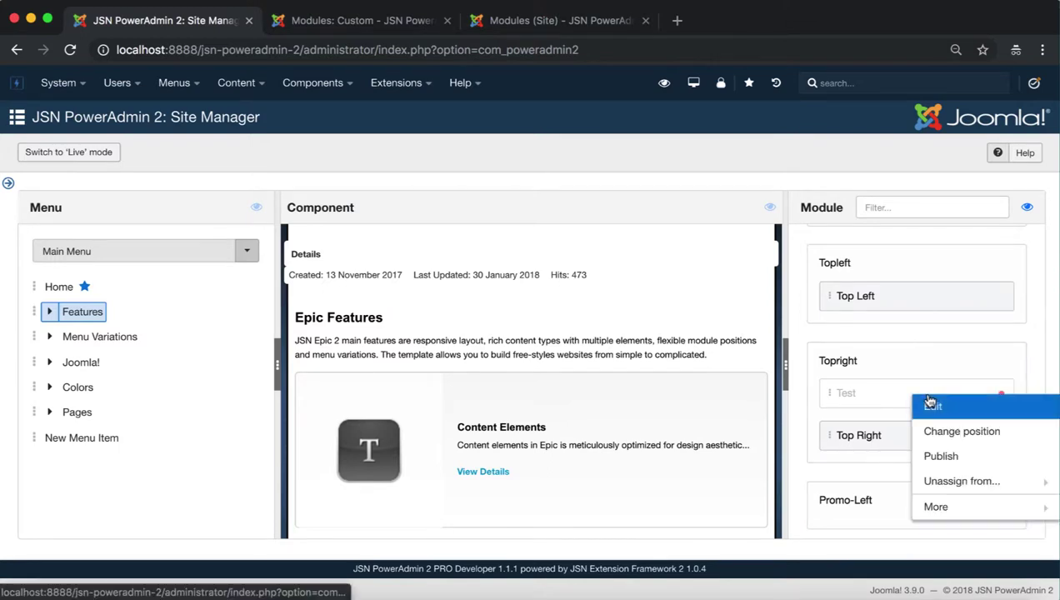
{"action": "left_click", "coordinate": [976, 461]}
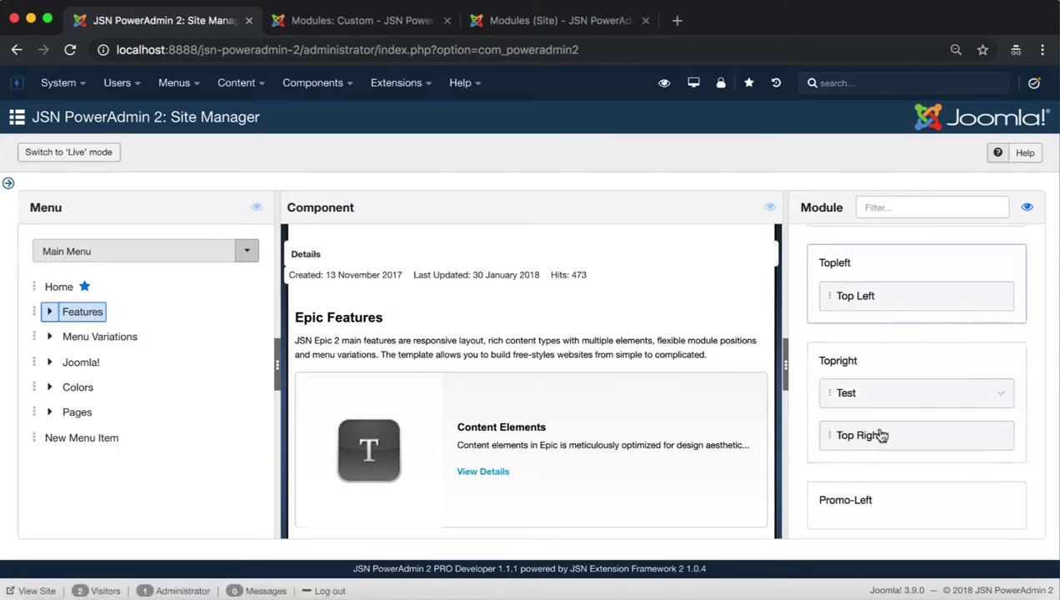
{"action": "left_click", "coordinate": [1027, 206]}
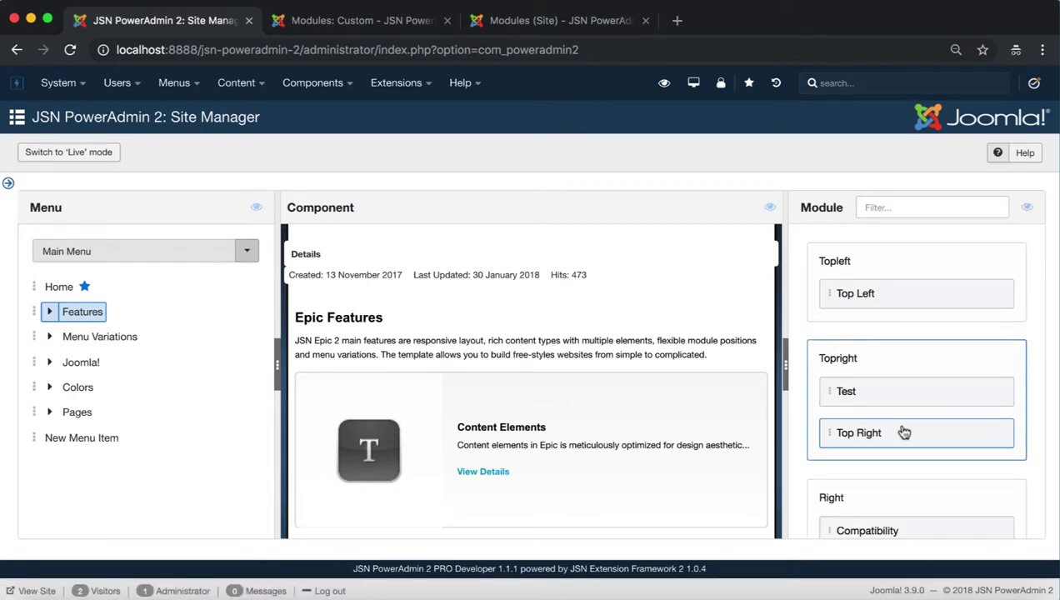
Step: Open the Test module's unassignment from custom pages, examine the items under Features, and cancel the dialog
{"action": "right_click", "coordinate": [897, 403]}
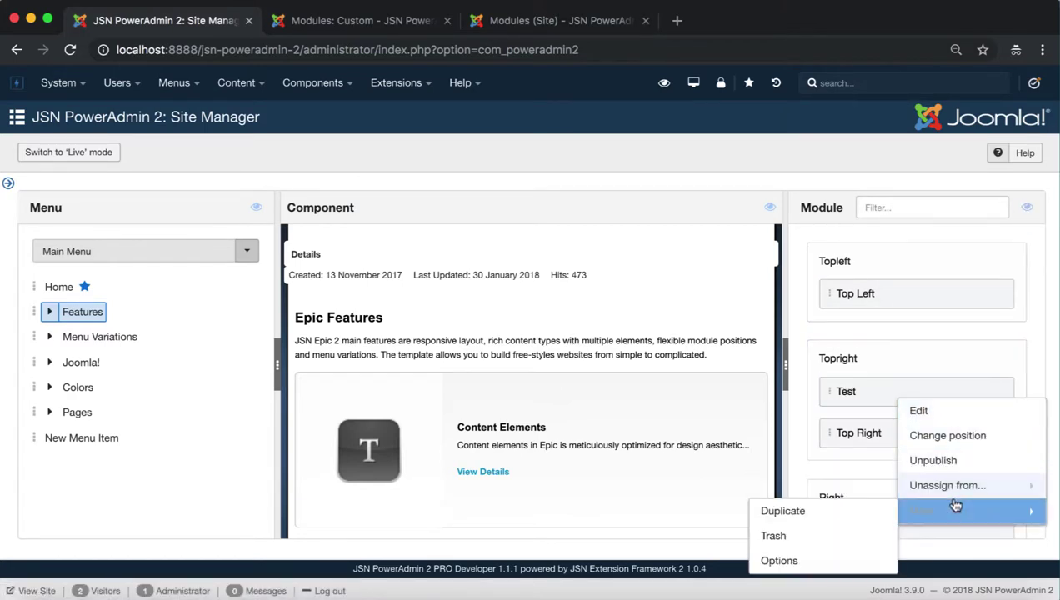
{"action": "mouse_move", "coordinate": [947, 487]}
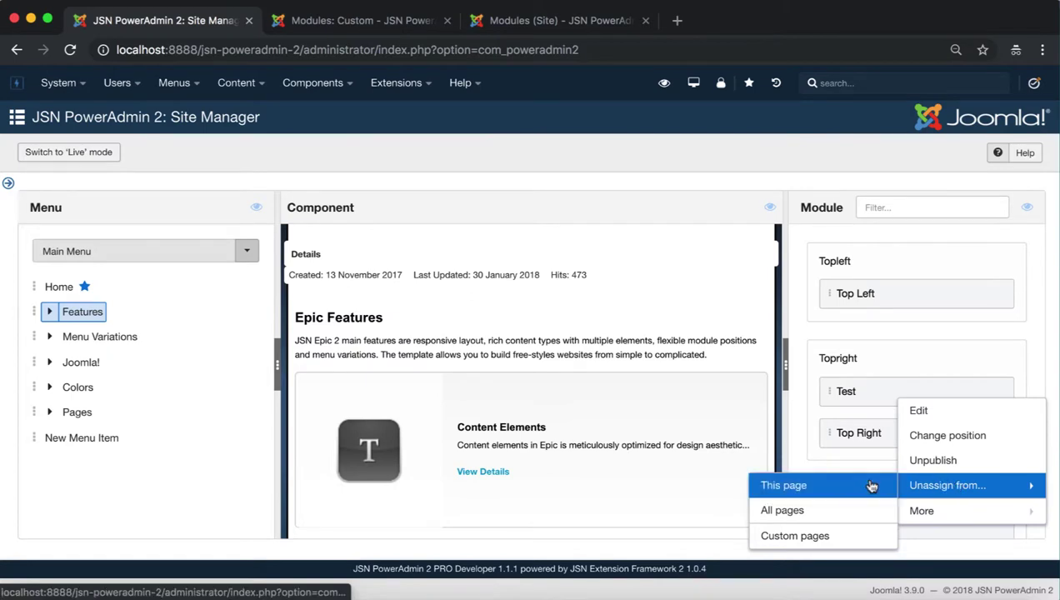
{"action": "left_click", "coordinate": [862, 535]}
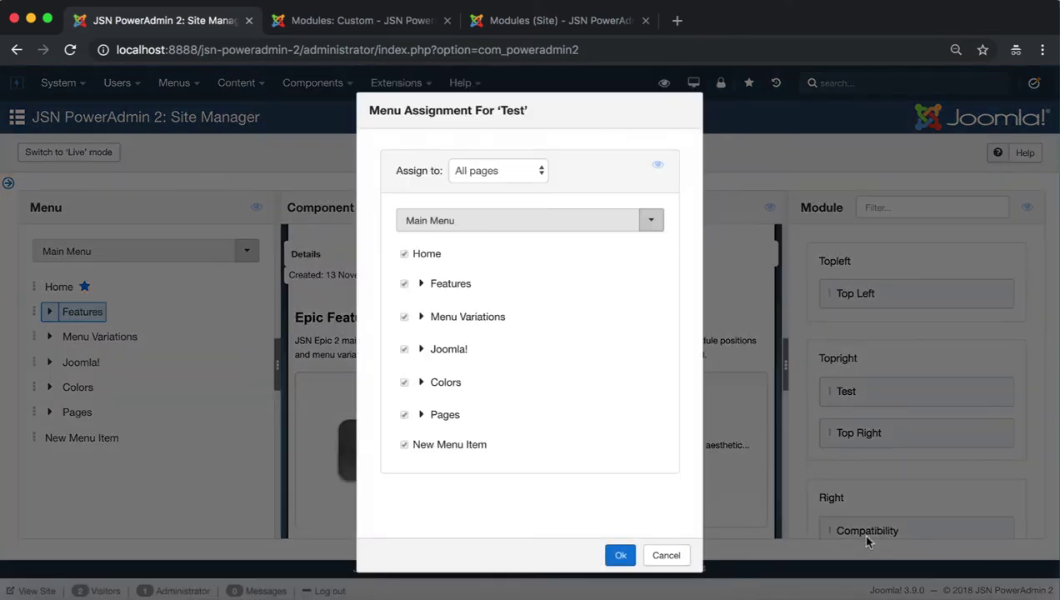
{"action": "left_click", "coordinate": [421, 283]}
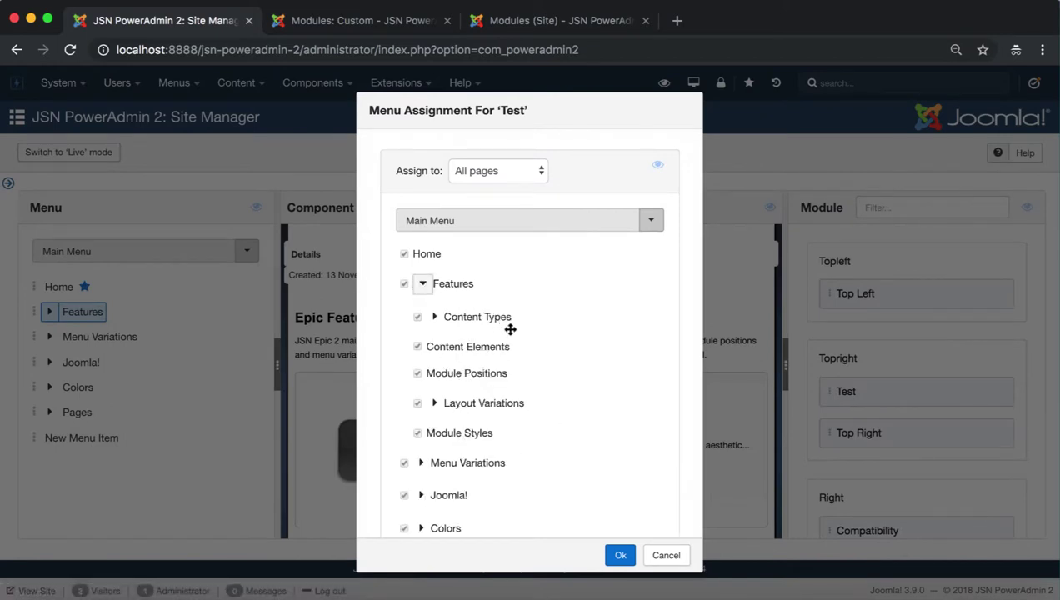
{"action": "left_click", "coordinate": [666, 556]}
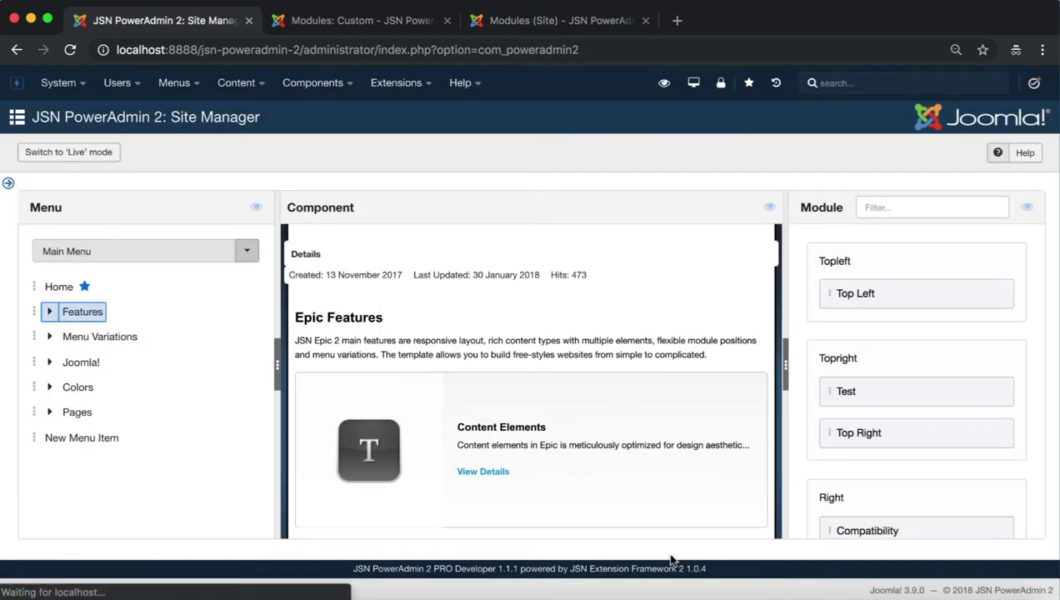
Step: Duplicate the Test module in the Topright position
{"action": "right_click", "coordinate": [918, 395]}
{"action": "mouse_move", "coordinate": [957, 505]}
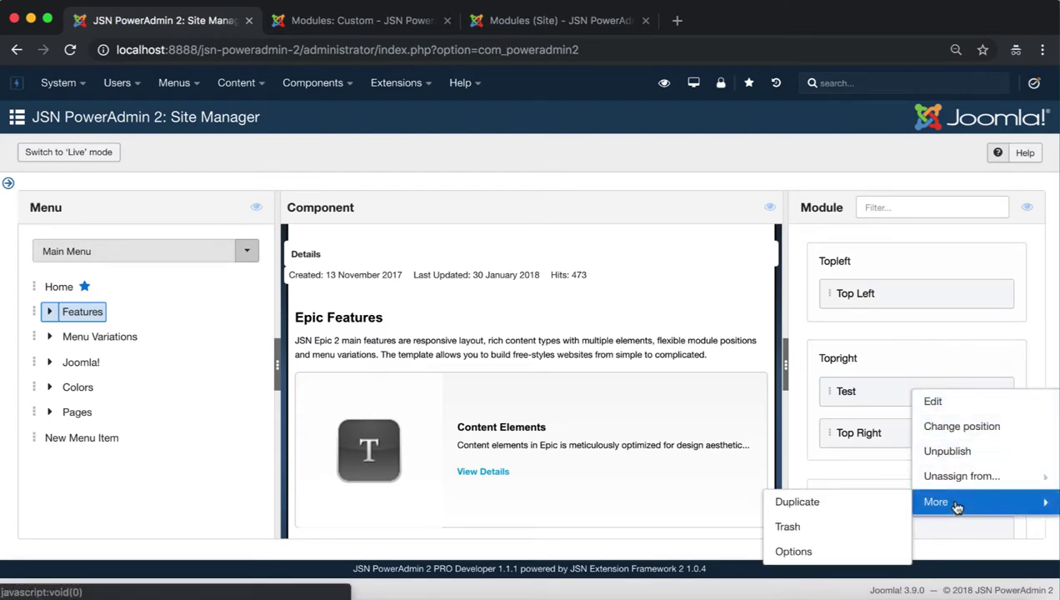
{"action": "left_click", "coordinate": [865, 502]}
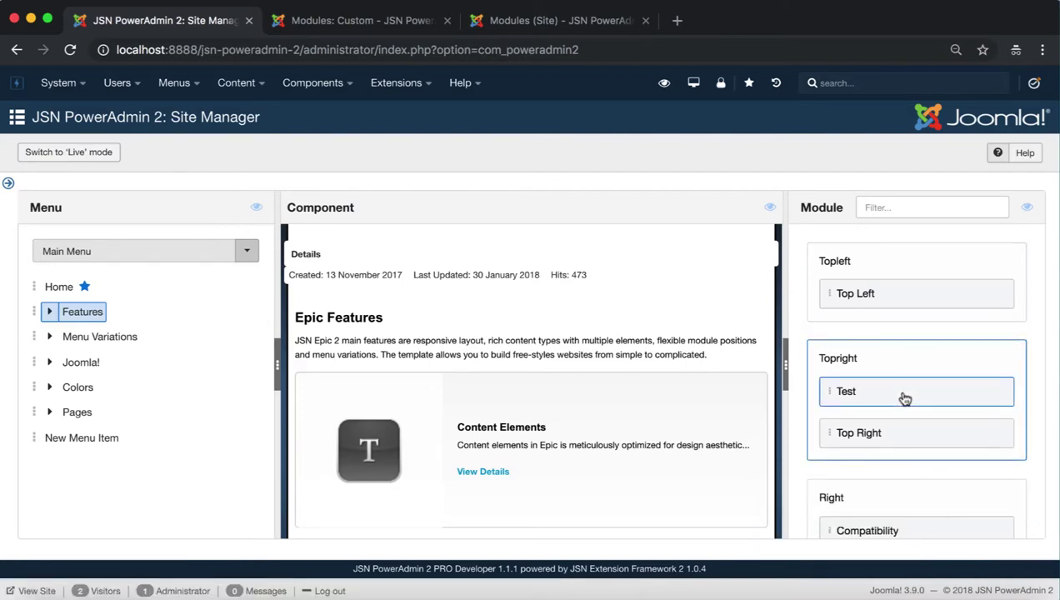
Step: Show empty positions and unpublished modules in the list, and publish the Test (2) module in Topright
{"action": "left_click", "coordinate": [1026, 207]}
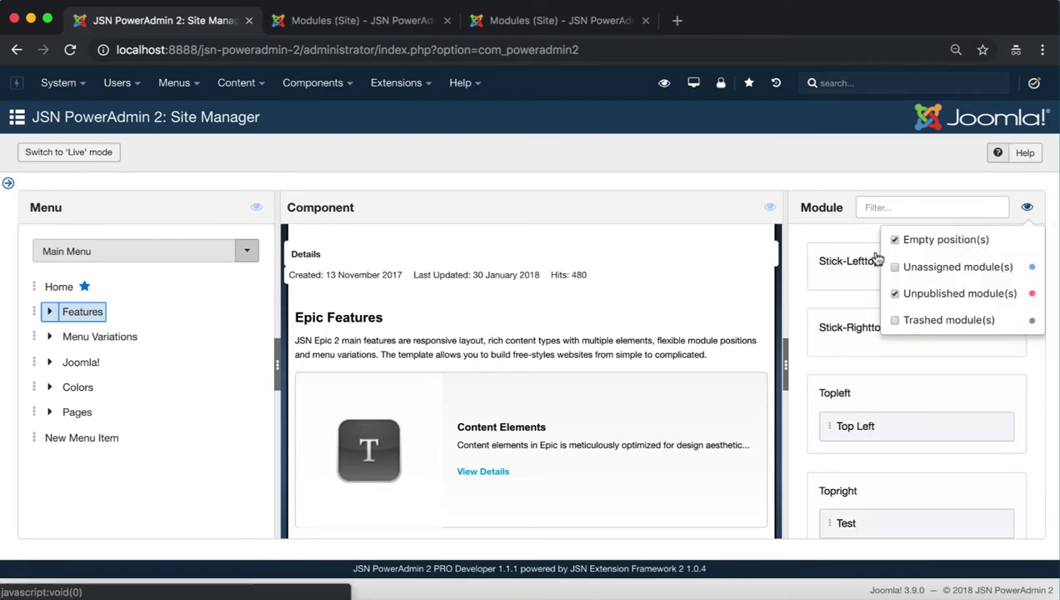
{"action": "left_click", "coordinate": [963, 366]}
{"action": "scroll", "coordinate": [970, 391], "scroll_direction": "down", "scroll_amount": 4}
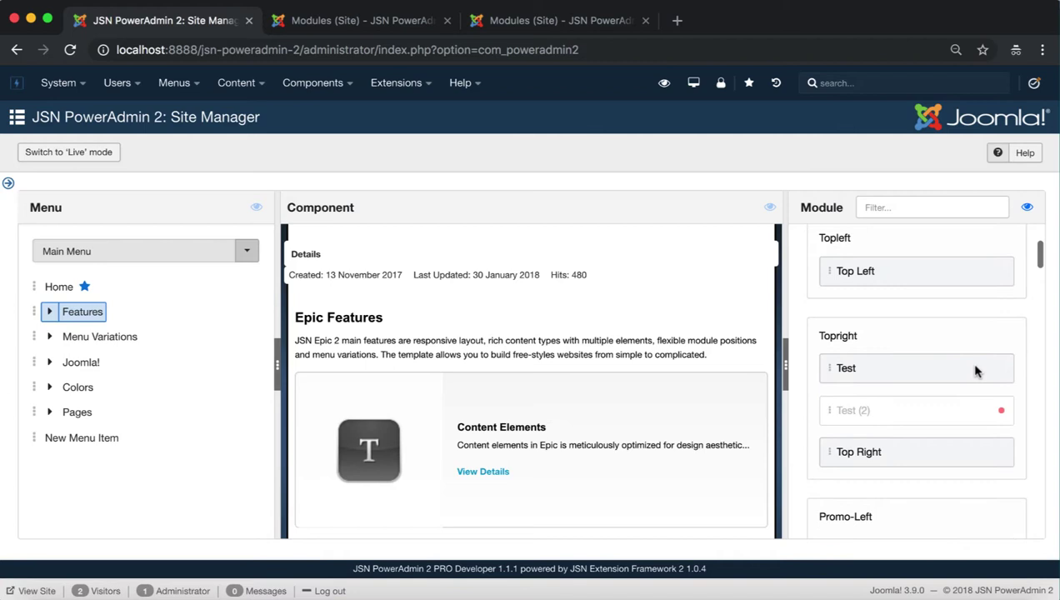
{"action": "right_click", "coordinate": [986, 414]}
{"action": "left_click", "coordinate": [921, 471]}
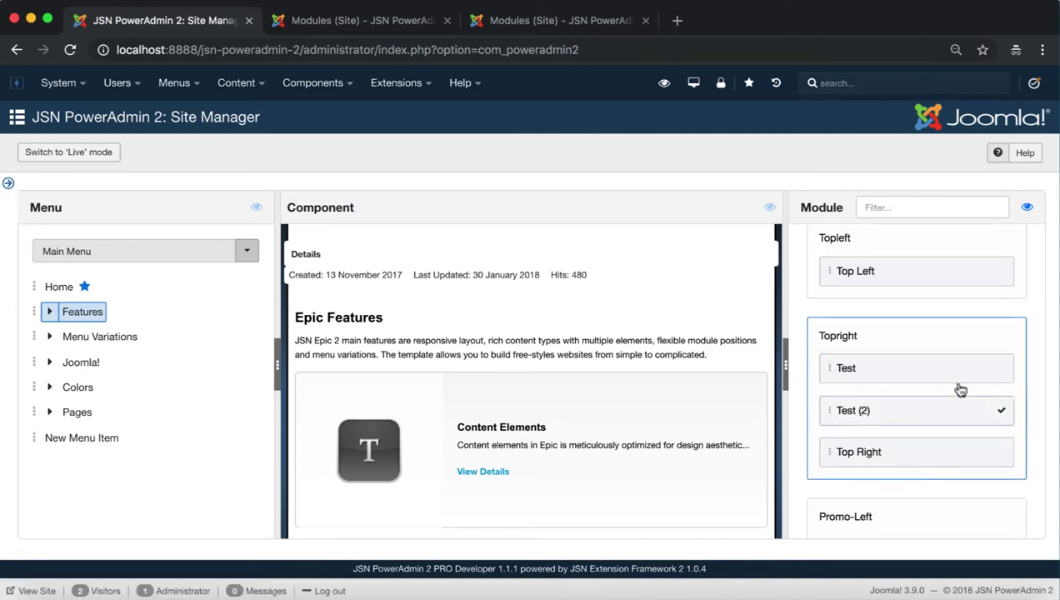
Step: Move the Test (2) module in Topright to the trash
{"action": "right_click", "coordinate": [917, 414]}
{"action": "mouse_move", "coordinate": [962, 525]}
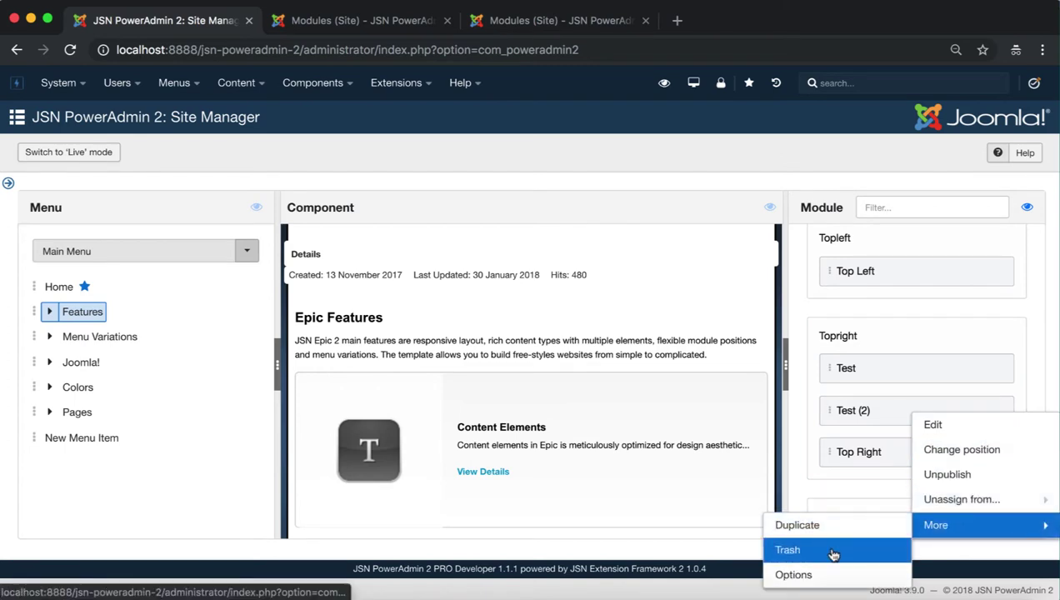
{"action": "left_click", "coordinate": [767, 551]}
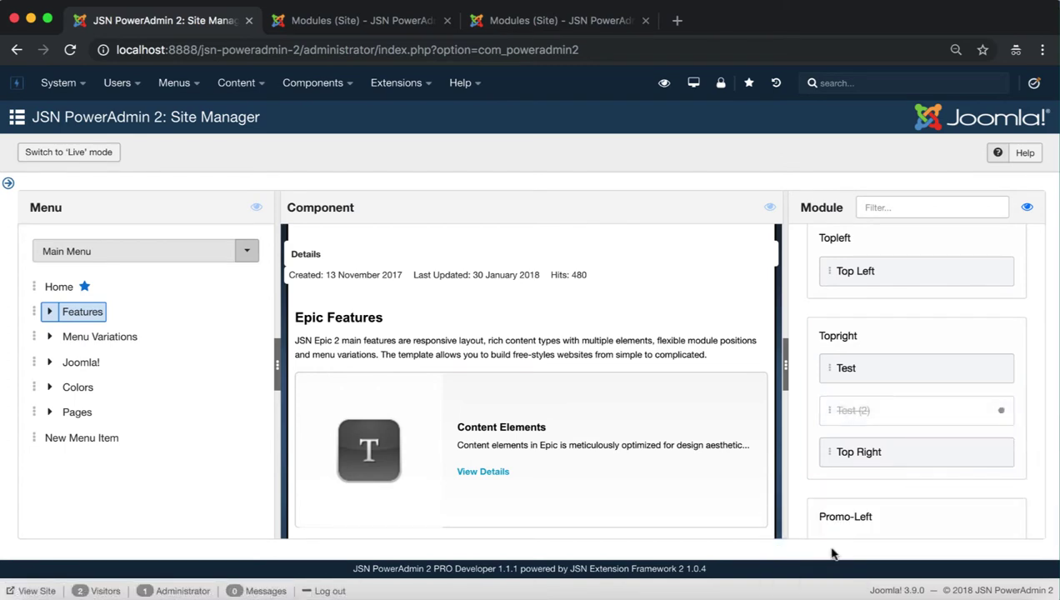
Step: Open the module options from the trashed Test (2) module and check the options page heading
{"action": "right_click", "coordinate": [900, 417]}
{"action": "mouse_move", "coordinate": [934, 525]}
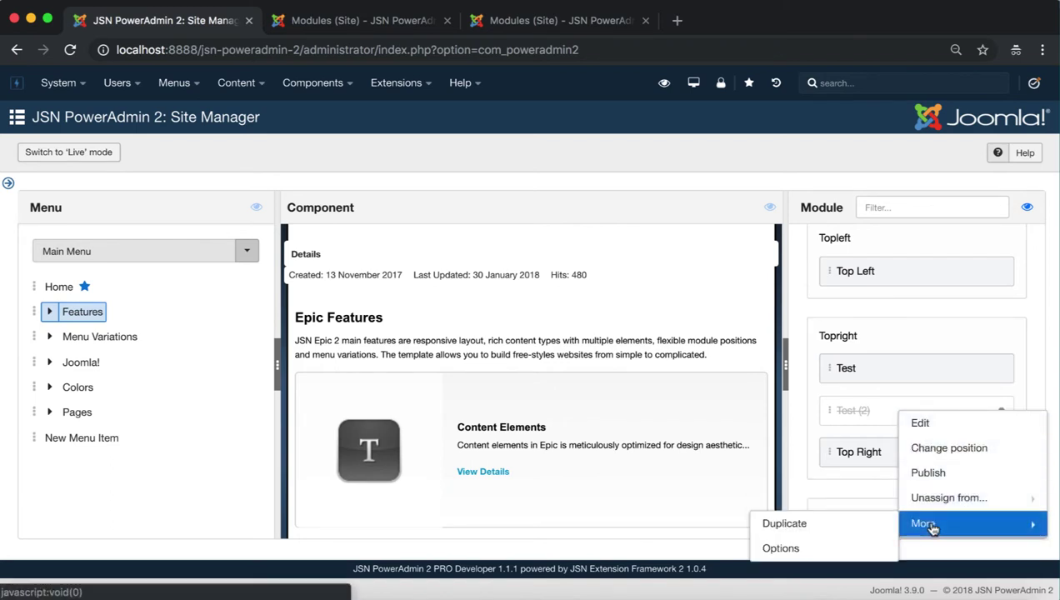
{"action": "left_click", "coordinate": [835, 555]}
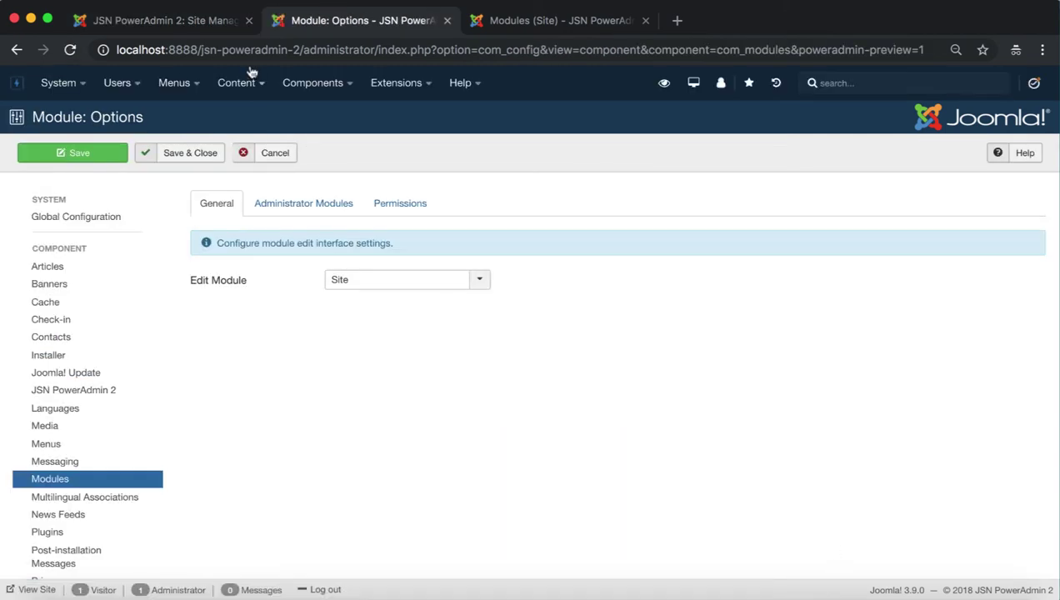
{"action": "left_click_drag", "start_coordinate": [147, 118], "coordinate": [16, 116]}
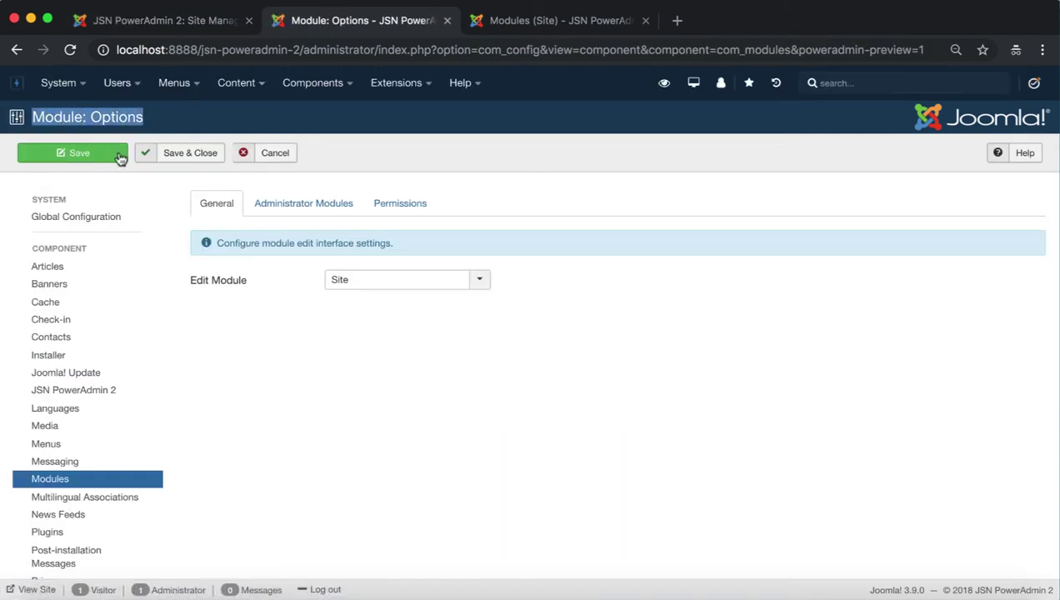
Step: Return to the Site Manager and hide empty positions and unpublished modules in the module list
{"action": "left_click", "coordinate": [200, 26]}
{"action": "left_click", "coordinate": [1026, 207]}
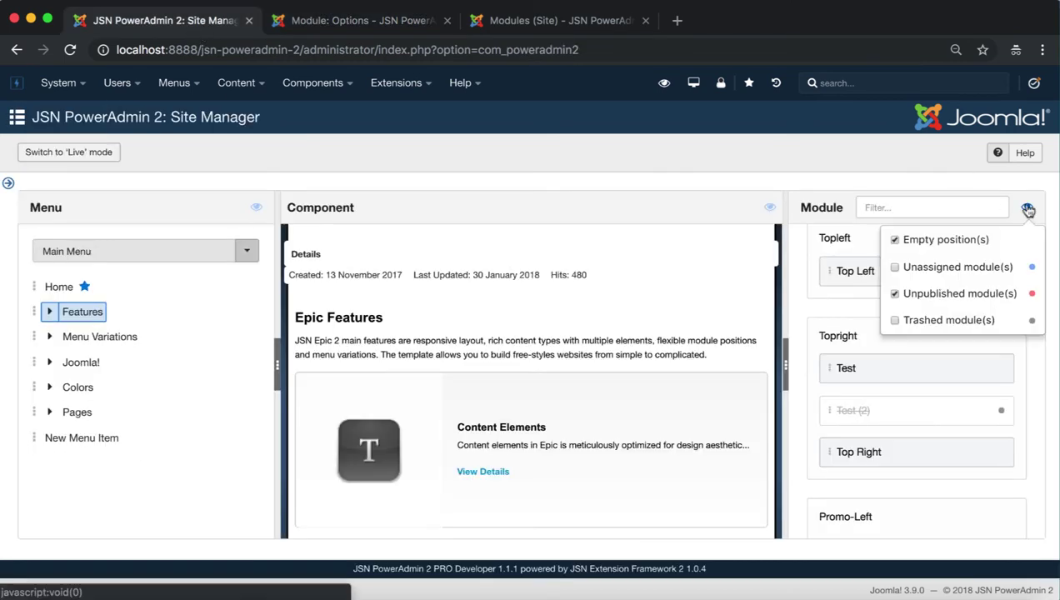
{"action": "left_click", "coordinate": [800, 309]}
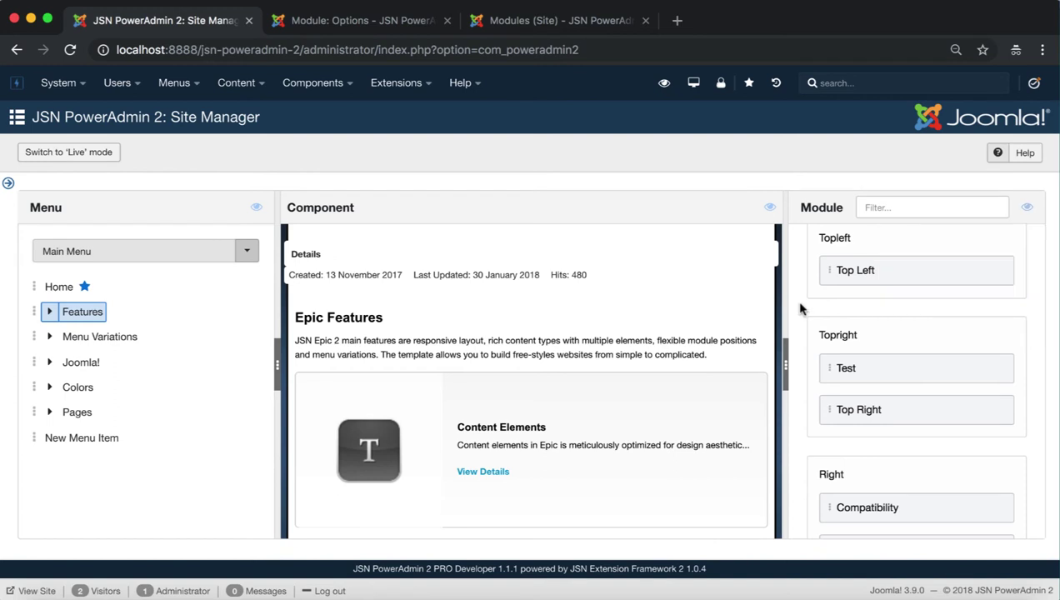